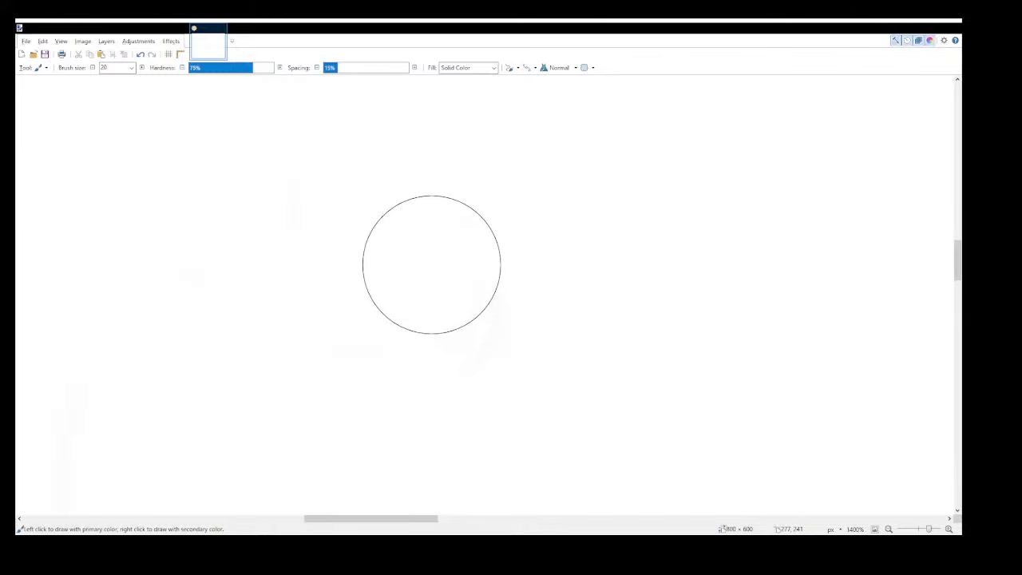
- Set the brush size to 1 and sketch a small roundish black eye outline on the blank canvas
key(bracketleft)
key(bracketleft)
key(bracketleft)
key(bracketleft)
key(bracketleft)
key(bracketleft)
key(bracketleft)
key(bracketleft)
key(bracketleft)
key(bracketleft)
key(bracketleft)
key(bracketleft)
key(bracketleft)
key(bracketleft)
key(bracketleft)
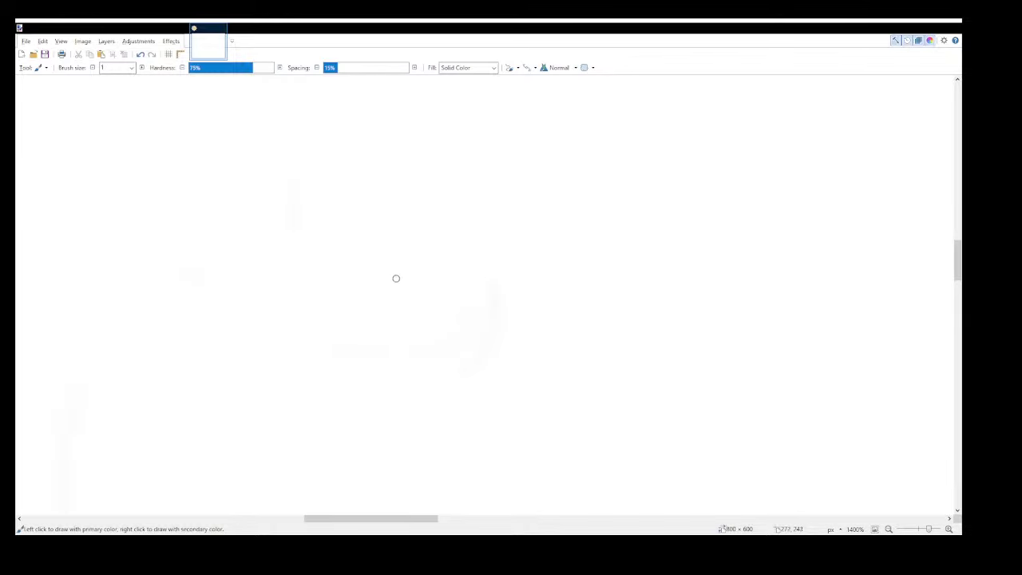
mouse_move(394, 279)
mouse_down()
mouse_move(409, 244)
mouse_move(397, 264)
mouse_move(395, 254)
mouse_move(419, 226)
mouse_up()
mouse_move(396, 270)
mouse_down()
mouse_move(424, 225)
mouse_move(443, 223)
mouse_move(511, 266)
mouse_move(511, 286)
mouse_move(451, 329)
mouse_move(423, 316)
mouse_move(396, 276)
mouse_up()
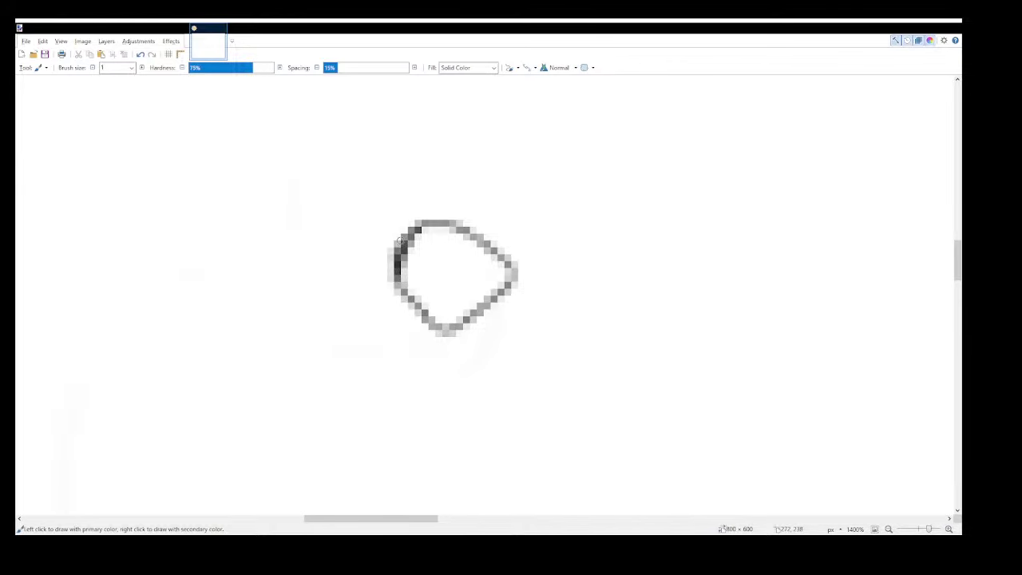
- Thicken the eye outline with a size 2 brush and draw a second small black outline to its right
key(])
click(415, 224)
drag(423, 227, 456, 228)
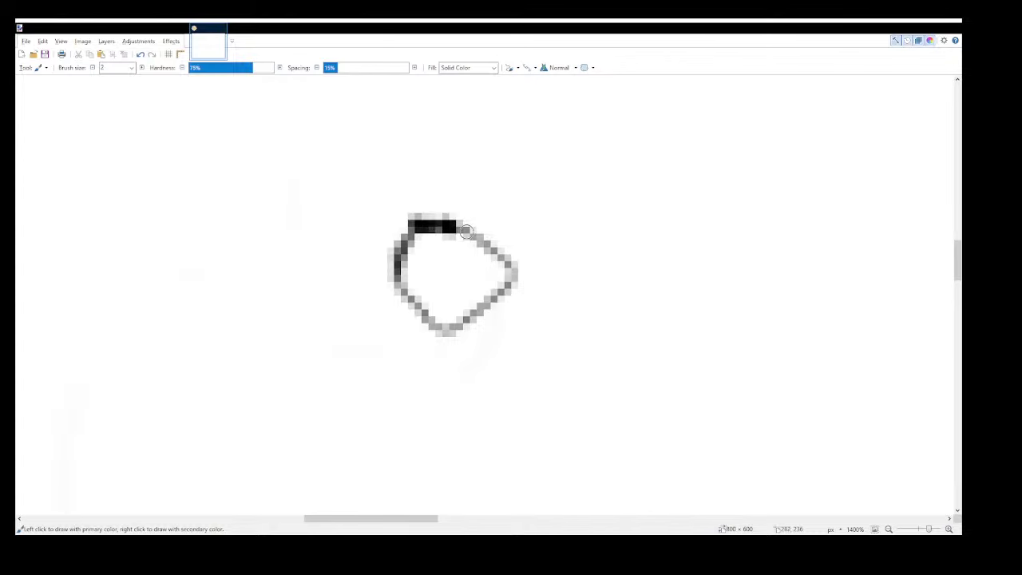
mouse_move(437, 230)
mouse_down()
mouse_move(399, 233)
mouse_move(392, 266)
mouse_move(397, 289)
mouse_move(427, 313)
mouse_move(451, 321)
mouse_move(482, 308)
mouse_move(485, 281)
mouse_move(463, 231)
mouse_move(490, 236)
mouse_move(498, 274)
mouse_up()
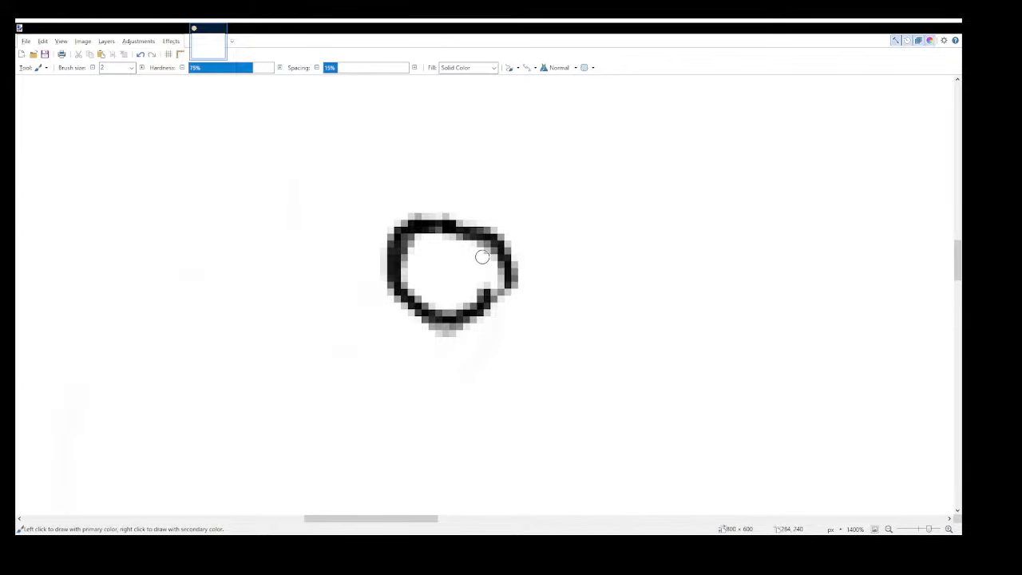
scroll(485, 253, down, 3)
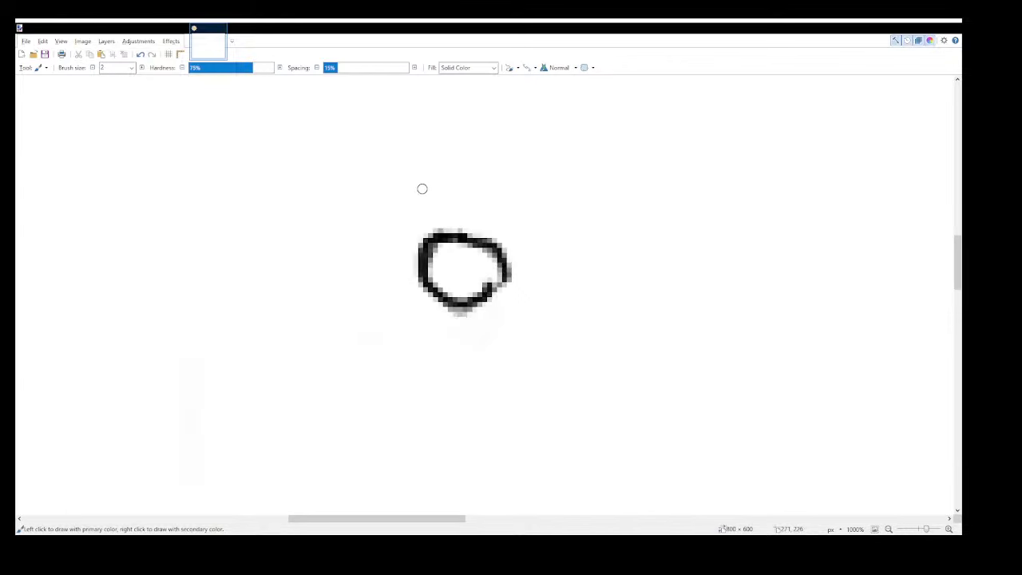
mouse_move(563, 226)
mouse_down()
mouse_move(529, 270)
mouse_move(546, 276)
mouse_move(573, 267)
mouse_move(561, 225)
mouse_up()
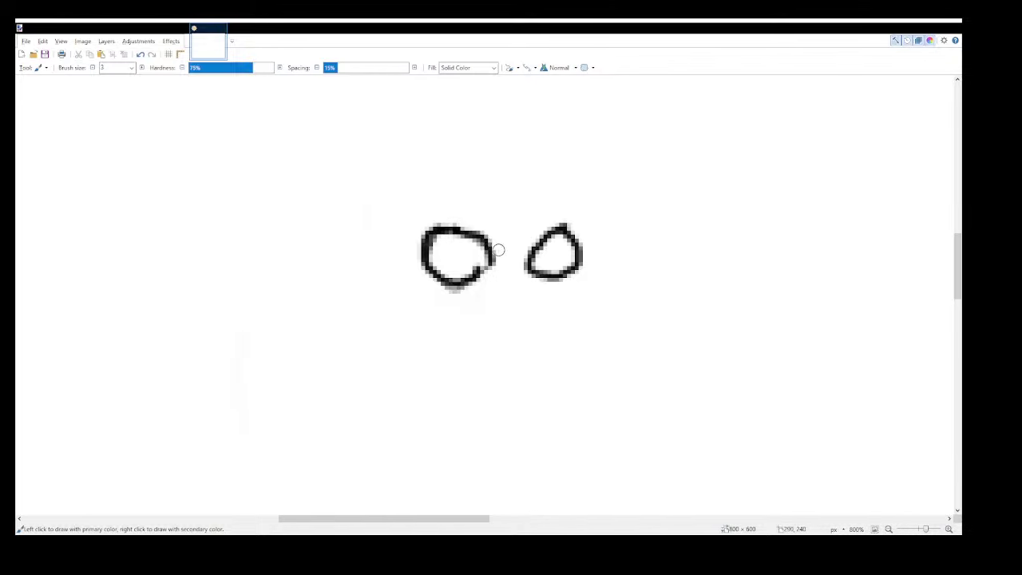
- Set the brush size to 6
key(bracketright)
key(bracketright)
key(bracketright)
key(bracketright)
key(bracketright)
key(bracketright)
key(bracketright)
key(bracketright)
key(bracketright)
key(bracketright)
key(bracketleft)
key(bracketleft)
key(bracketleft)
key(bracketleft)
key(bracketleft)
key(bracketleft)
- Repaint both round eye outlines as thick black rings
mouse_move(427, 231)
mouse_down()
mouse_move(465, 217)
mouse_move(496, 237)
mouse_move(493, 268)
mouse_move(461, 280)
mouse_move(424, 268)
mouse_move(422, 231)
mouse_up()
mouse_move(569, 221)
mouse_down()
mouse_move(531, 254)
mouse_move(529, 289)
mouse_move(581, 275)
mouse_move(575, 222)
mouse_move(563, 223)
mouse_move(578, 237)
mouse_up()
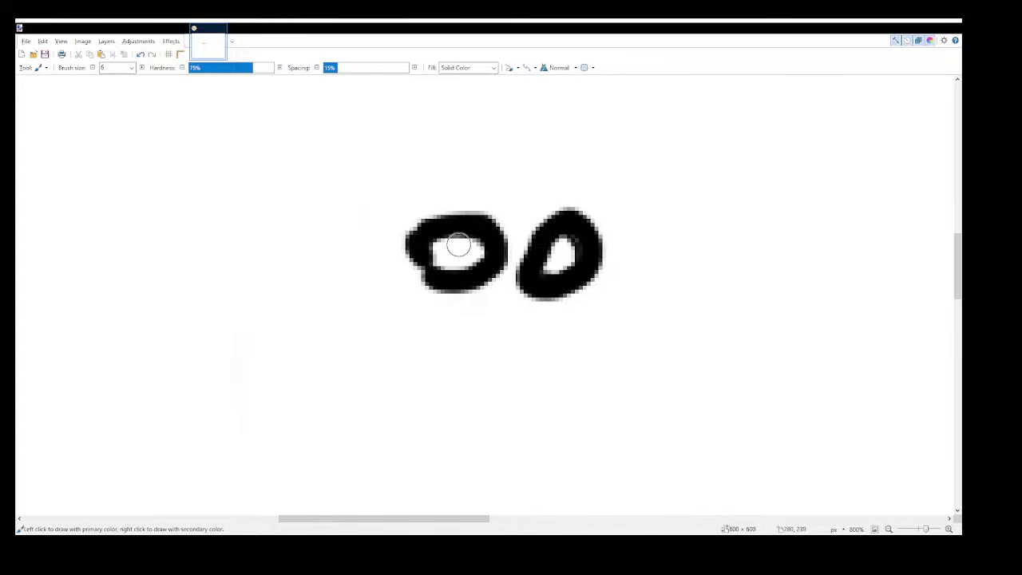
- Paint a red pupil inside each ringed eye and add orange strokes above and around the eyes
drag(455, 244, 456, 250)
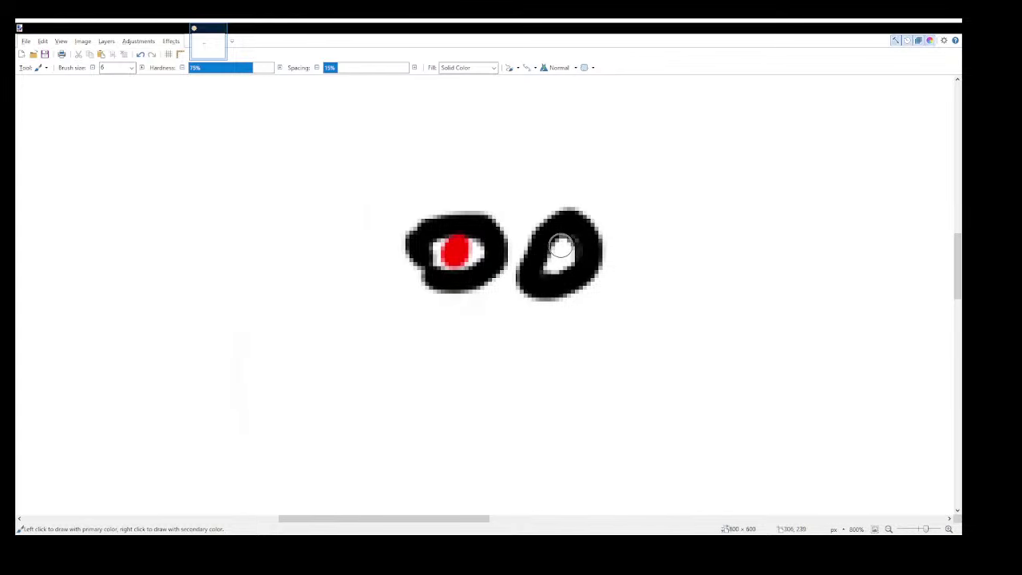
drag(559, 243, 559, 248)
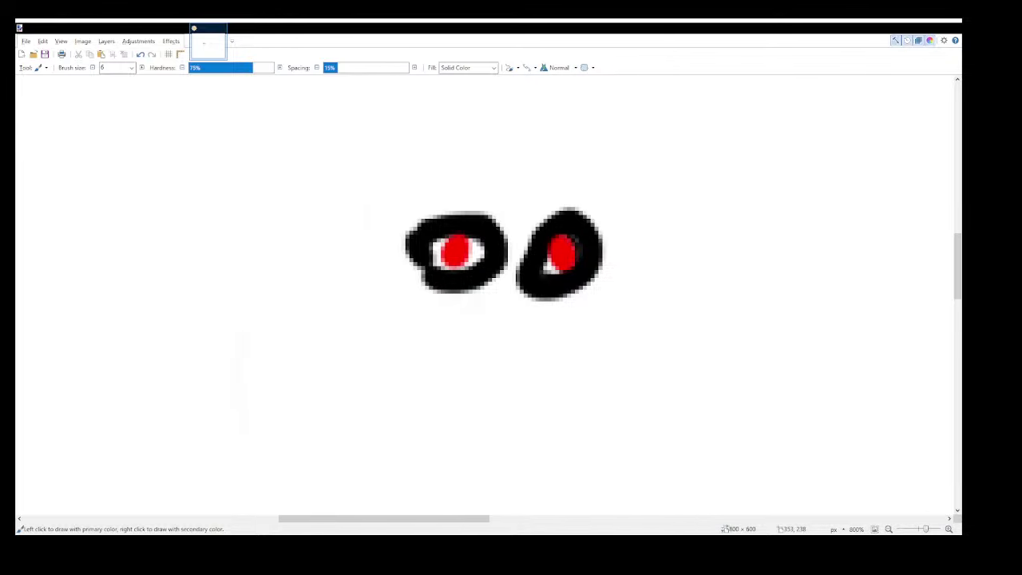
mouse_move(422, 205)
mouse_down()
mouse_move(505, 212)
mouse_move(512, 263)
mouse_move(531, 292)
mouse_move(587, 280)
mouse_move(590, 239)
mouse_move(573, 207)
mouse_move(539, 207)
mouse_move(519, 233)
mouse_move(541, 201)
mouse_move(511, 218)
mouse_move(507, 247)
mouse_up()
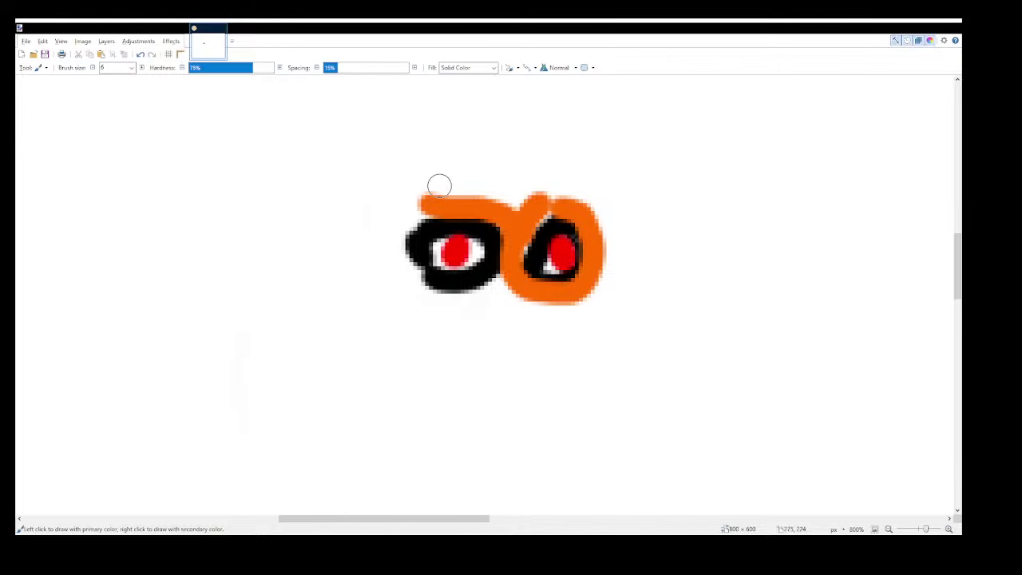
- Undo every stroke of the first pair of eyes until the canvas is blank
key(ctrl+z)
key(ctrl+z)
key(ctrl+z)
key(ctrl+z)
key(ctrl+z)
key(ctrl+z)
key(ctrl+z)
key(ctrl+z)
key(ctrl+z)
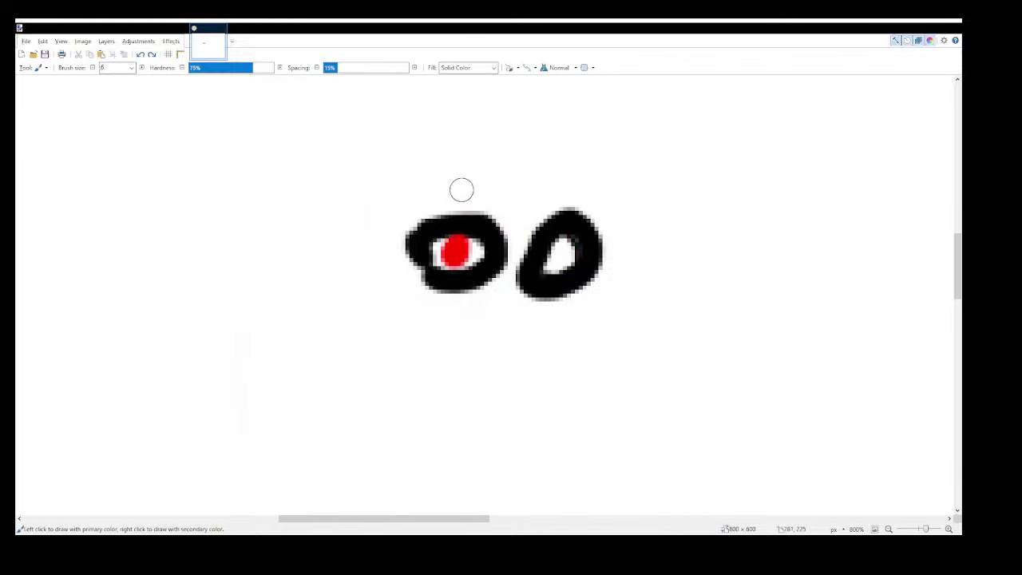
key(ctrl+z)
key(ctrl+z)
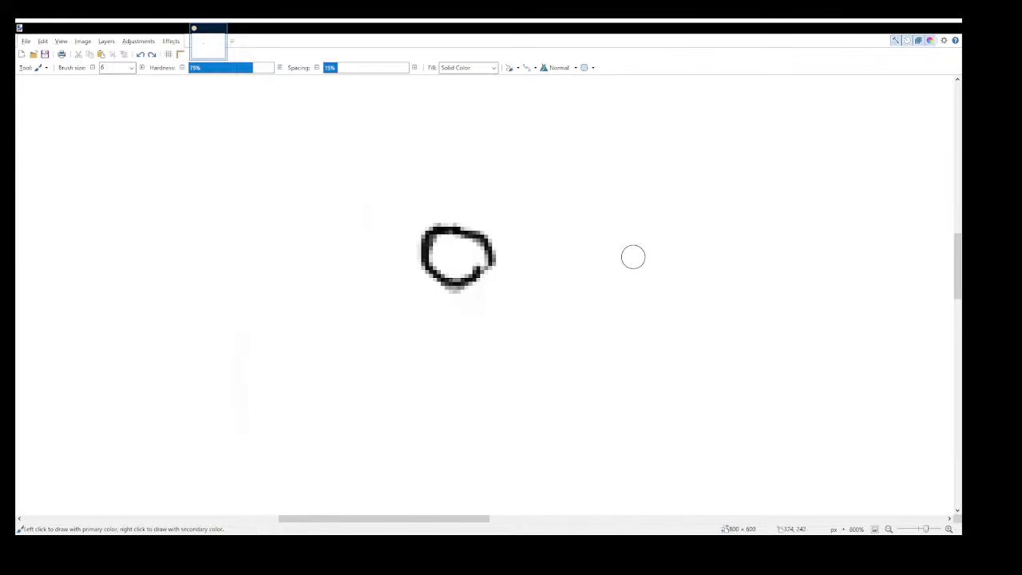
key(ctrl+z)
key(ctrl+z)
key(ctrl+z)
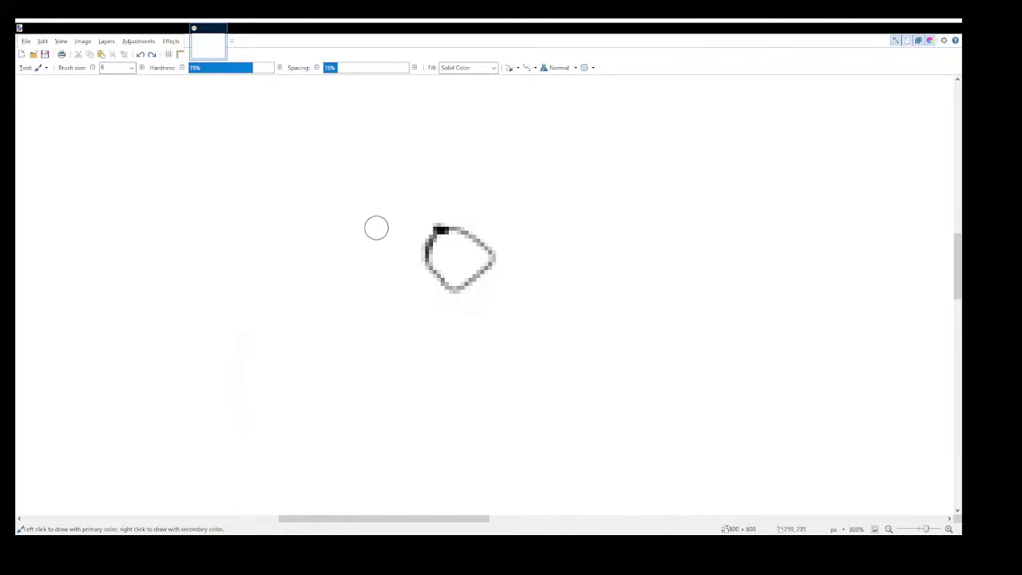
key(ctrl+z)
key(ctrl+z)
key(ctrl+z)
key(ctrl+z)
key(ctrl+z)
key(ctrl+z)
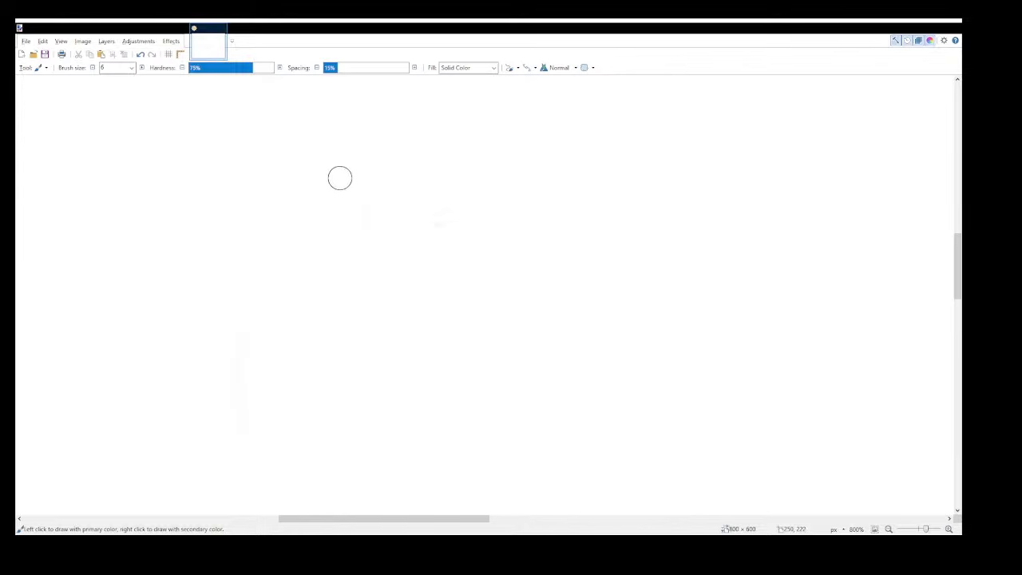
- Draw two angry, inward-slanting eye outlines in black with the size 6 brush
drag(340, 178, 423, 237)
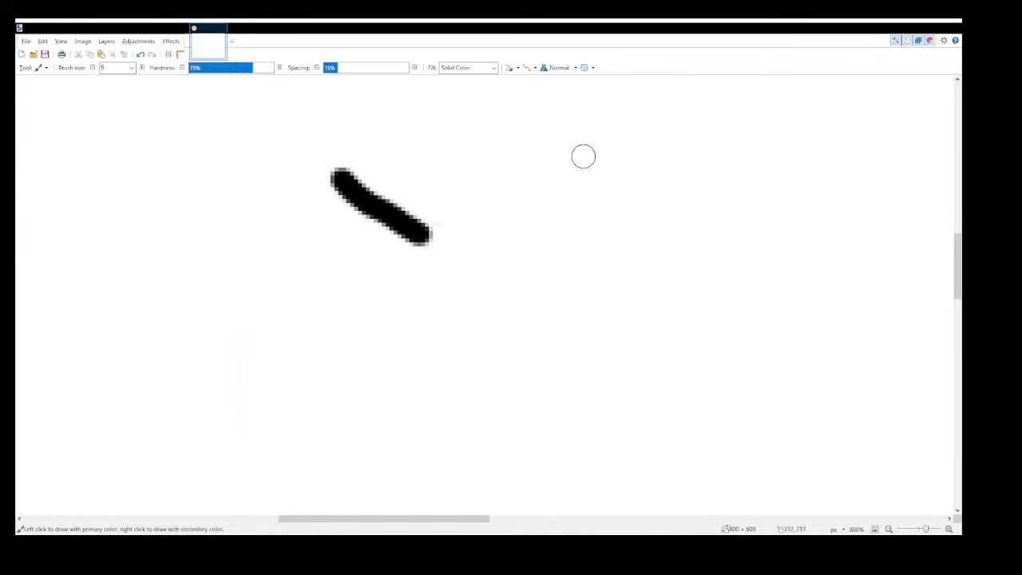
drag(593, 154, 536, 221)
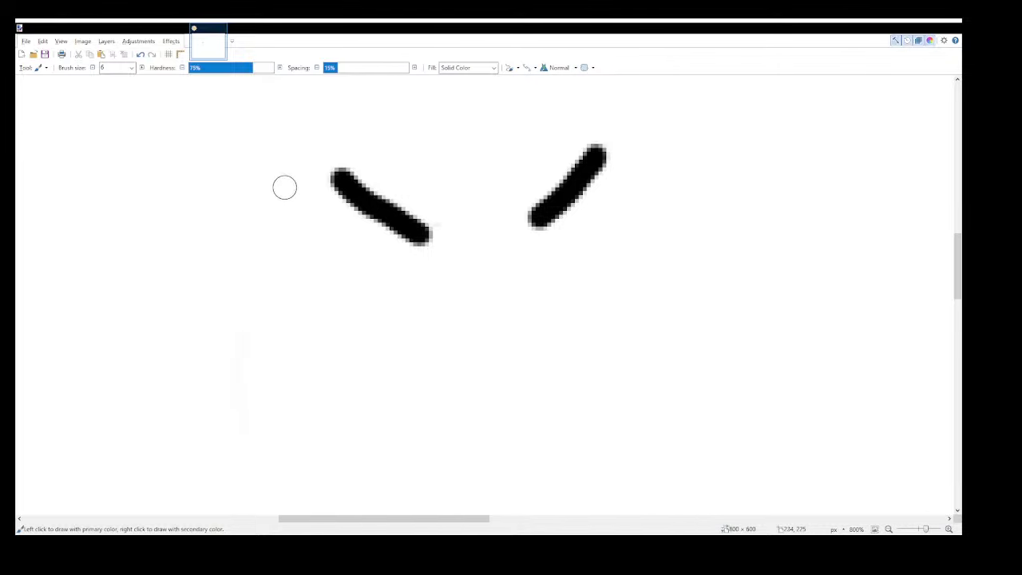
mouse_move(329, 182)
mouse_down()
mouse_move(358, 259)
mouse_move(419, 240)
mouse_up()
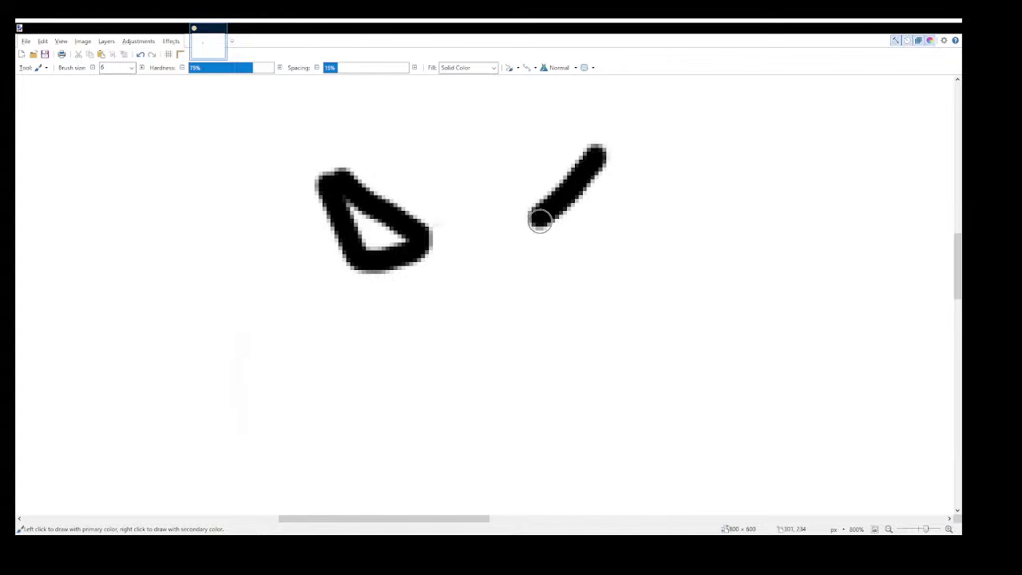
mouse_move(538, 217)
mouse_down()
mouse_move(579, 238)
mouse_move(607, 208)
mouse_move(612, 177)
mouse_up()
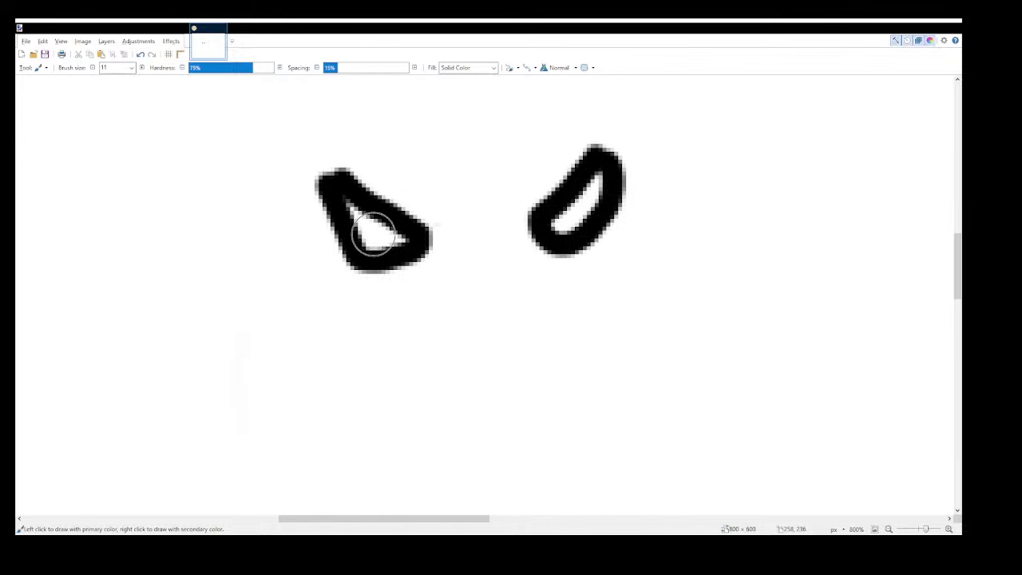
- Dab a red iris into each eye with a size 8 brush
key(bracketright)
key(bracketright)
key(bracketright)
click(374, 232)
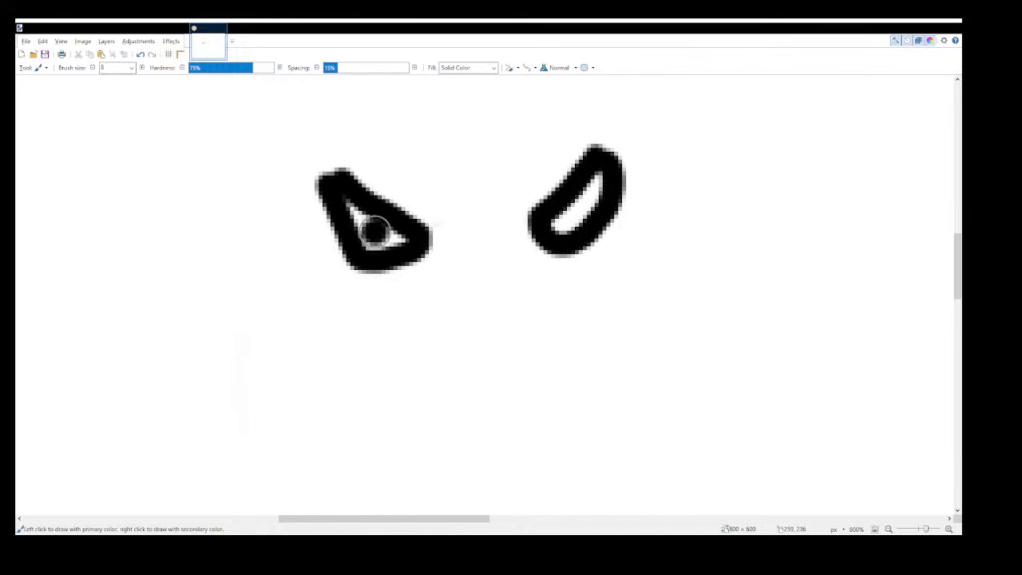
key(ctrl+z)
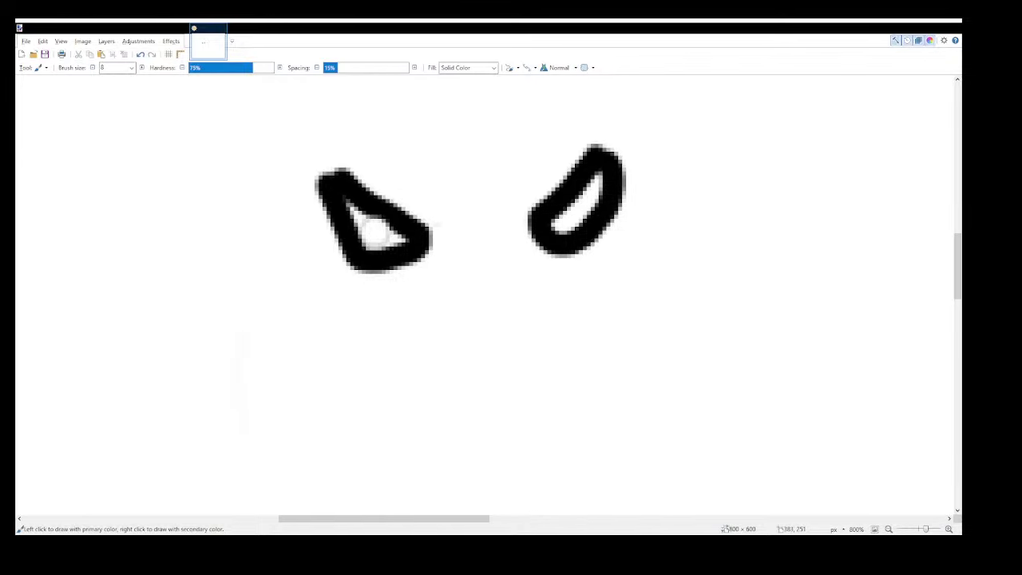
click(374, 231)
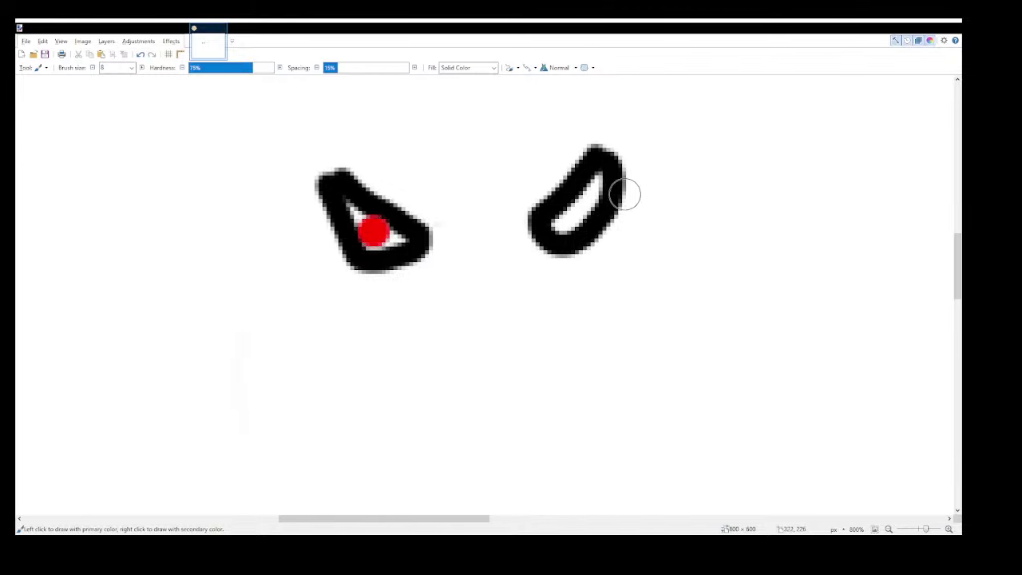
click(571, 210)
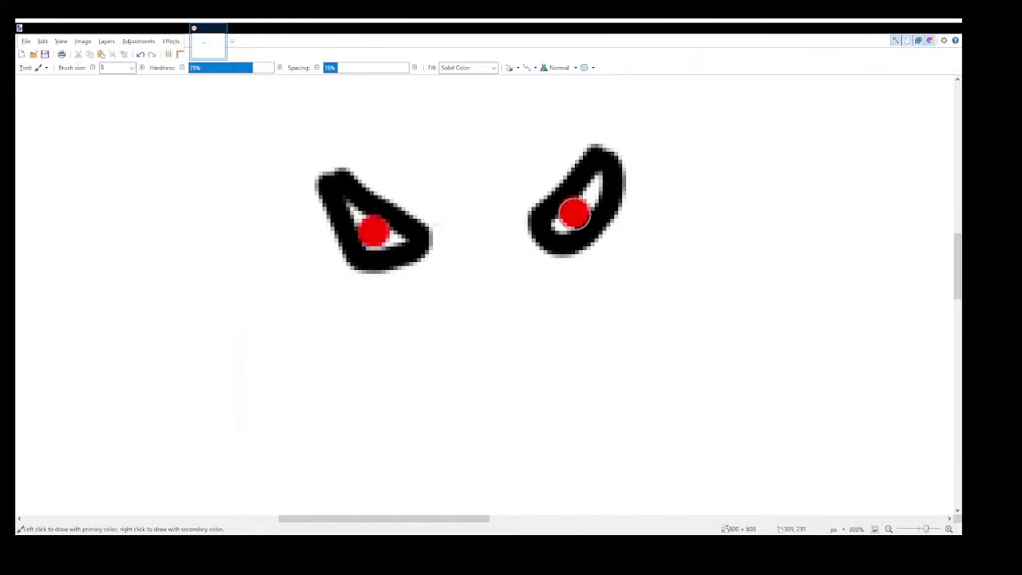
- Set the brush size to 5 and dab a black pupil in the centre of each red iris
key(bracketleft)
key(bracketleft)
key(bracketleft)
key(bracketleft)
key(bracketleft)
key(bracketright)
key(bracketright)
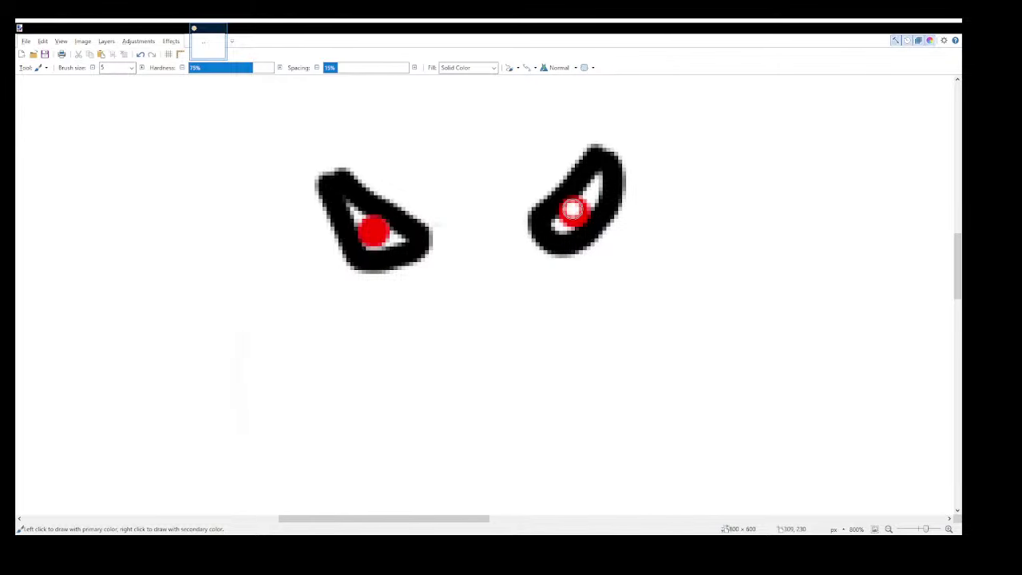
click(572, 210)
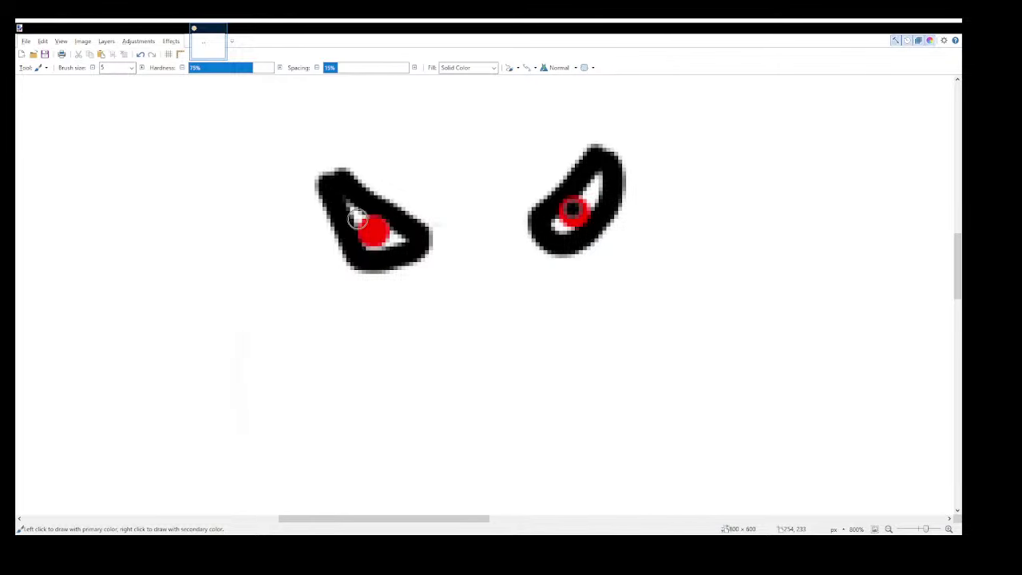
click(373, 231)
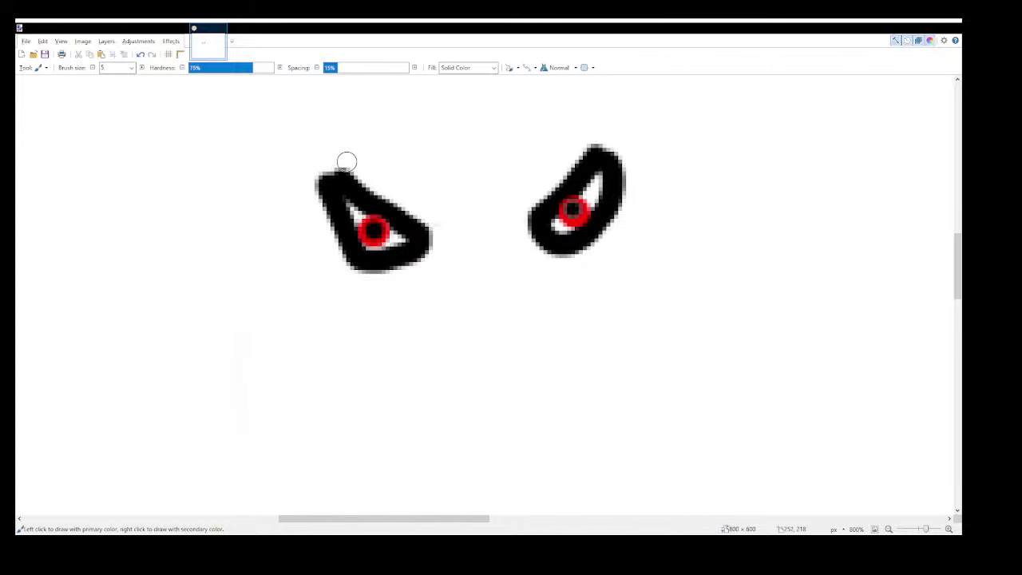
- Paint a thick slanted orange eyebrow along the upper edge of each eye with the size 5 brush
drag(346, 162, 435, 230)
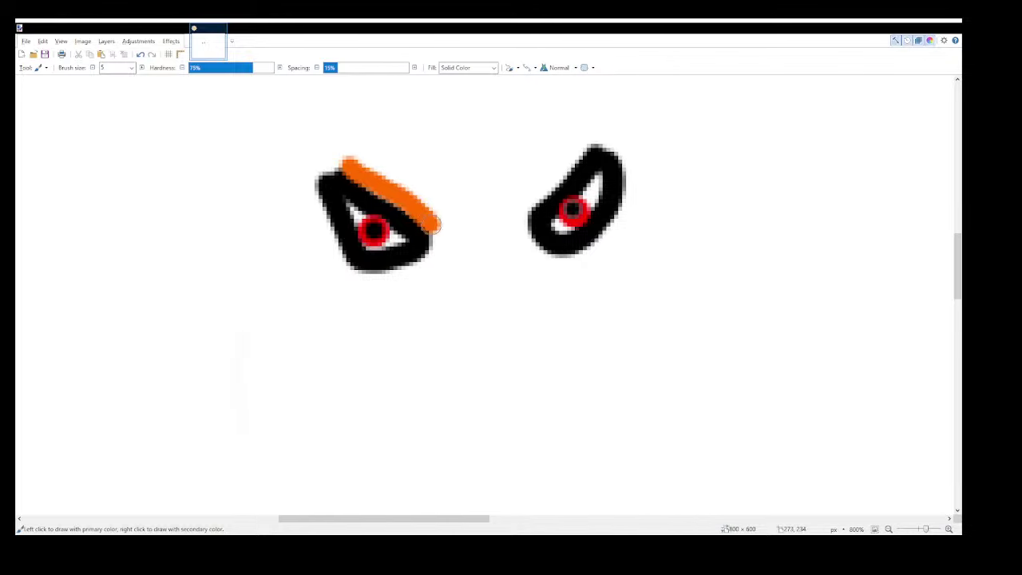
mouse_move(594, 136)
mouse_down()
mouse_move(518, 200)
mouse_move(570, 164)
mouse_move(563, 184)
mouse_move(527, 188)
mouse_up()
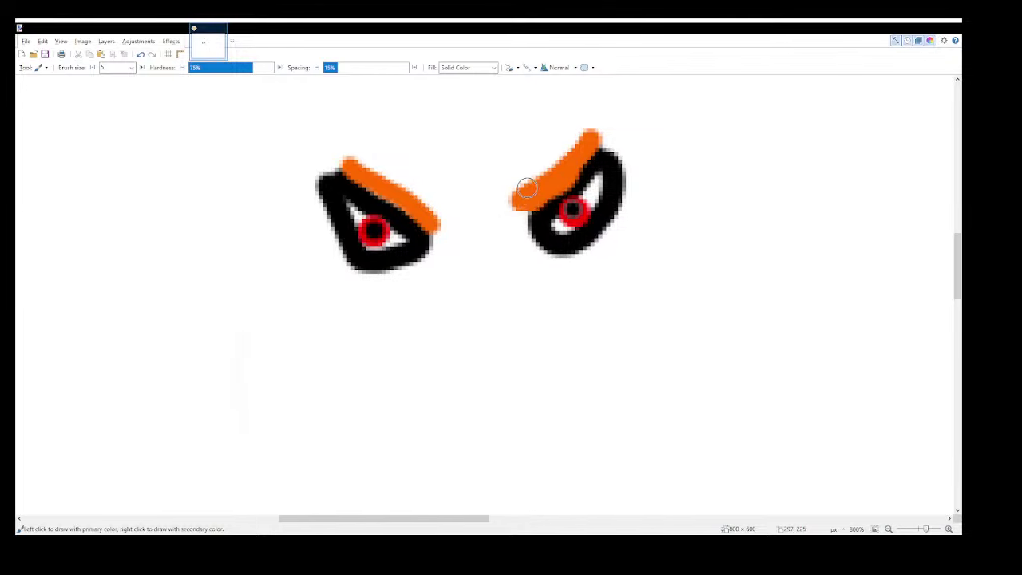
scroll(528, 180, down, 3)
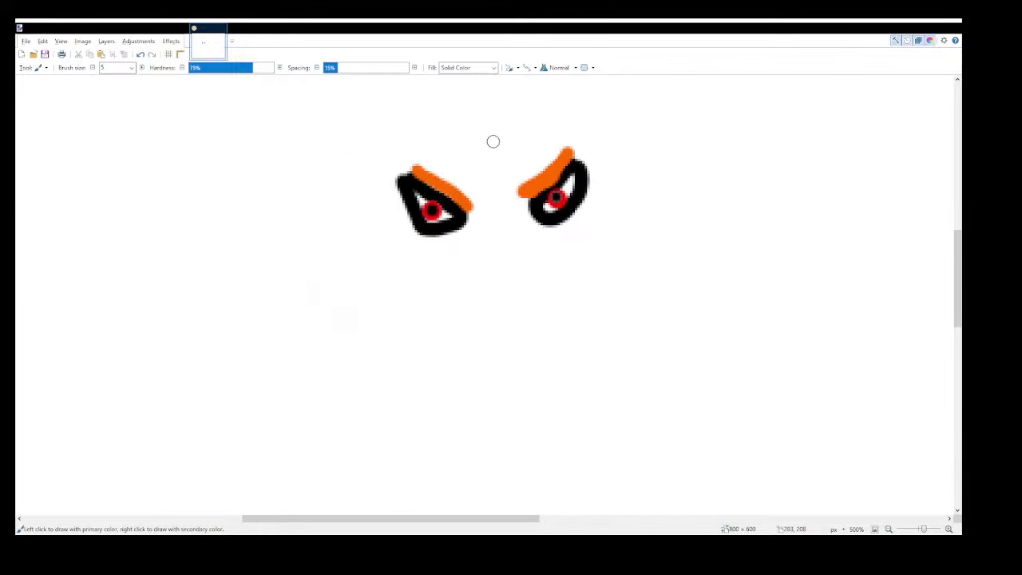
mouse_move(410, 168)
mouse_down()
mouse_move(399, 170)
mouse_move(479, 204)
mouse_up()
mouse_move(559, 152)
mouse_down()
mouse_move(511, 193)
mouse_move(523, 185)
mouse_up()
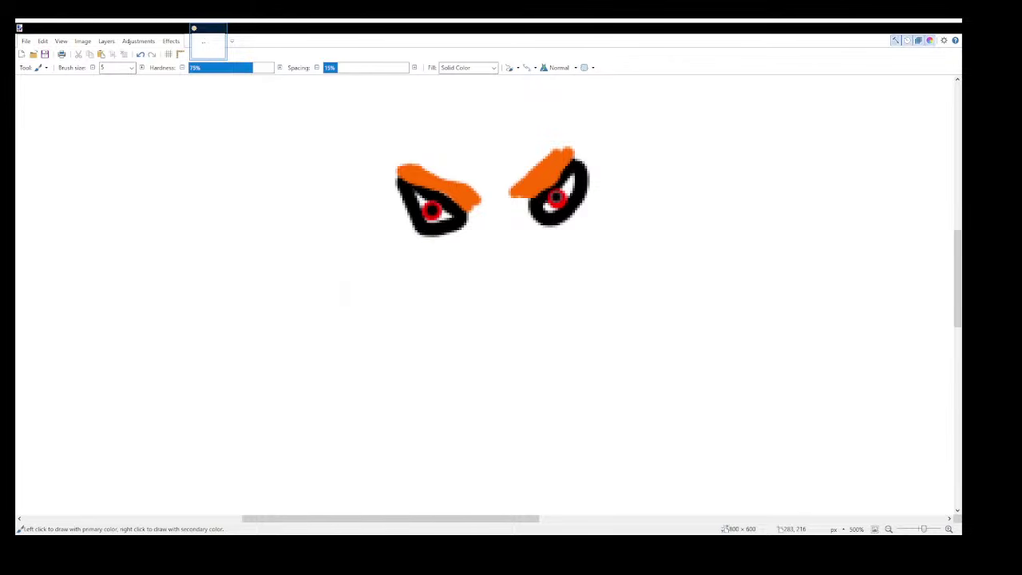
- Draw a tall pointed orange ear outline rising from the right eyebrow and ending beside the right eye
scroll(558, 161, up, 3)
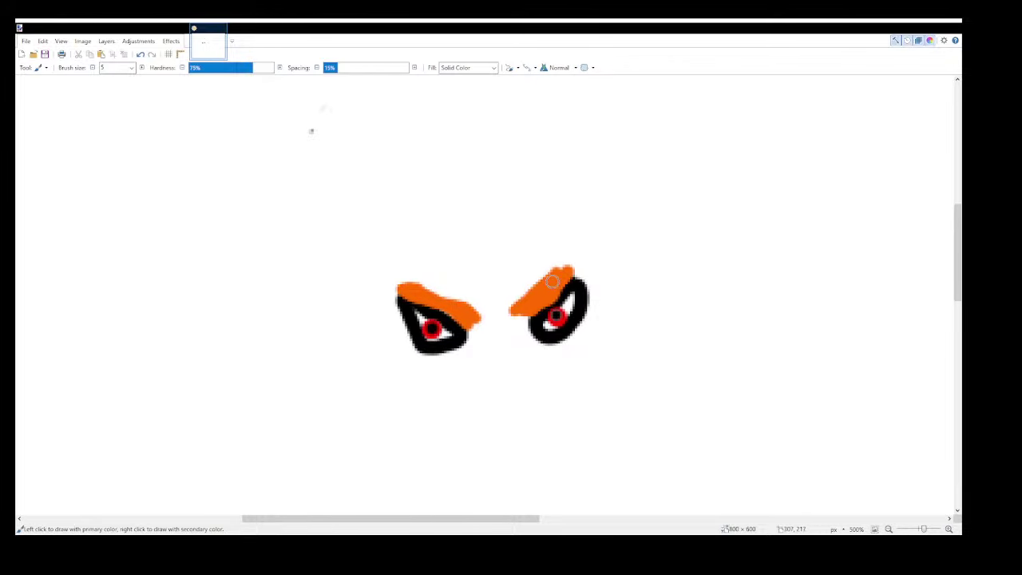
drag(552, 281, 614, 193)
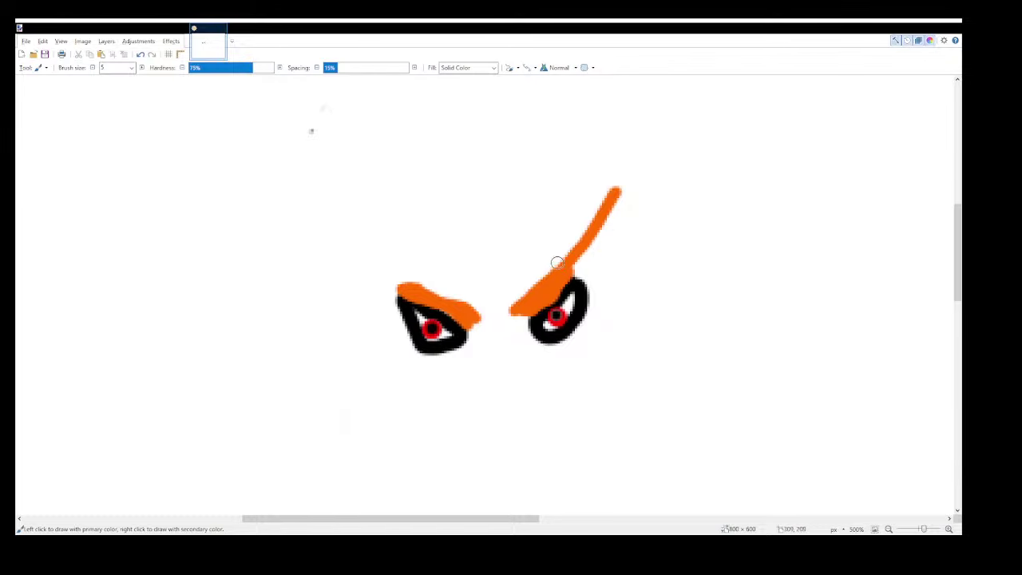
mouse_move(558, 264)
mouse_down()
mouse_move(621, 174)
mouse_move(631, 182)
mouse_move(622, 186)
mouse_up()
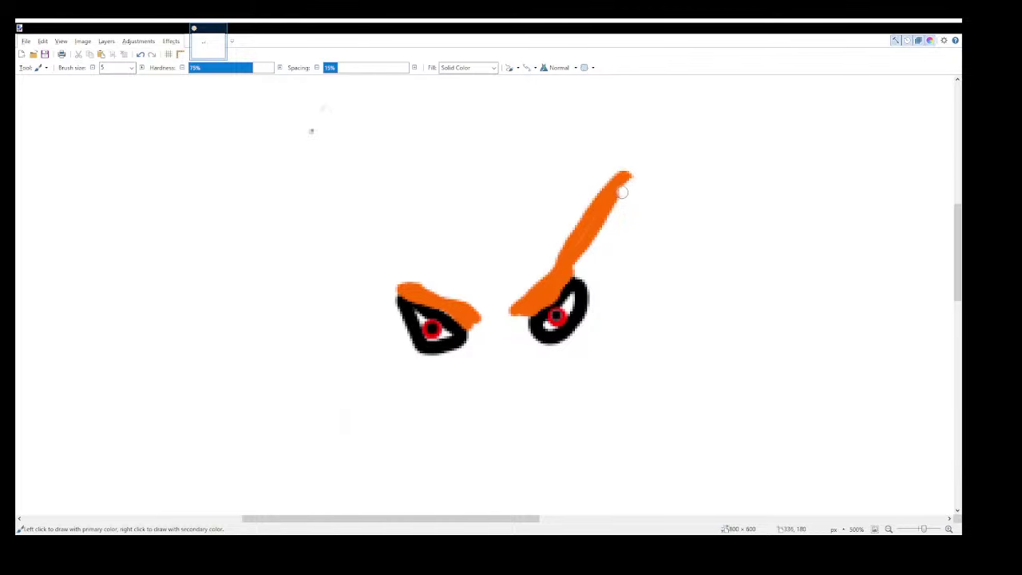
drag(616, 188, 634, 166)
mouse_move(631, 167)
mouse_down()
mouse_move(653, 159)
mouse_move(662, 217)
mouse_move(625, 274)
mouse_move(591, 302)
mouse_up()
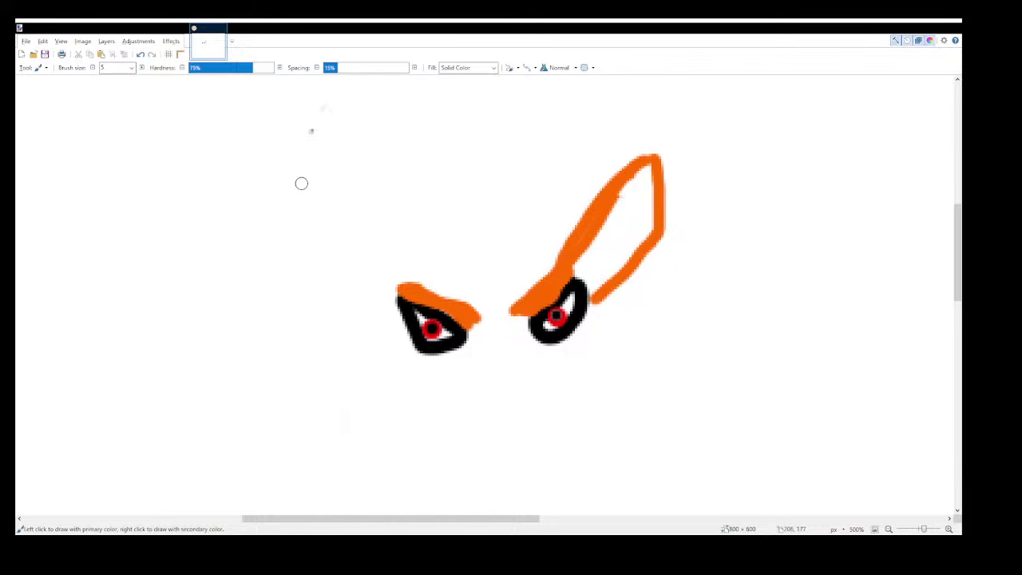
- Draw a matching pointed orange ear outline from the left eyebrow down to the left eye, replacing the rounded attempt
mouse_move(405, 289)
mouse_down()
mouse_move(364, 201)
mouse_move(340, 179)
mouse_move(292, 178)
mouse_move(285, 185)
mouse_move(342, 260)
mouse_up()
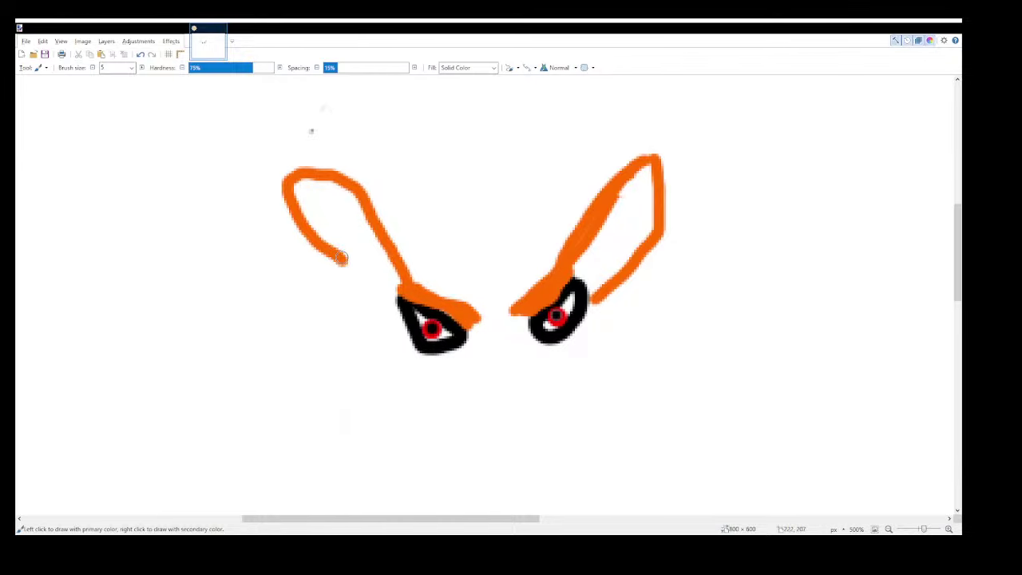
key(ctrl+z)
mouse_move(401, 280)
mouse_down()
mouse_move(314, 189)
mouse_move(359, 309)
mouse_move(407, 321)
mouse_up()
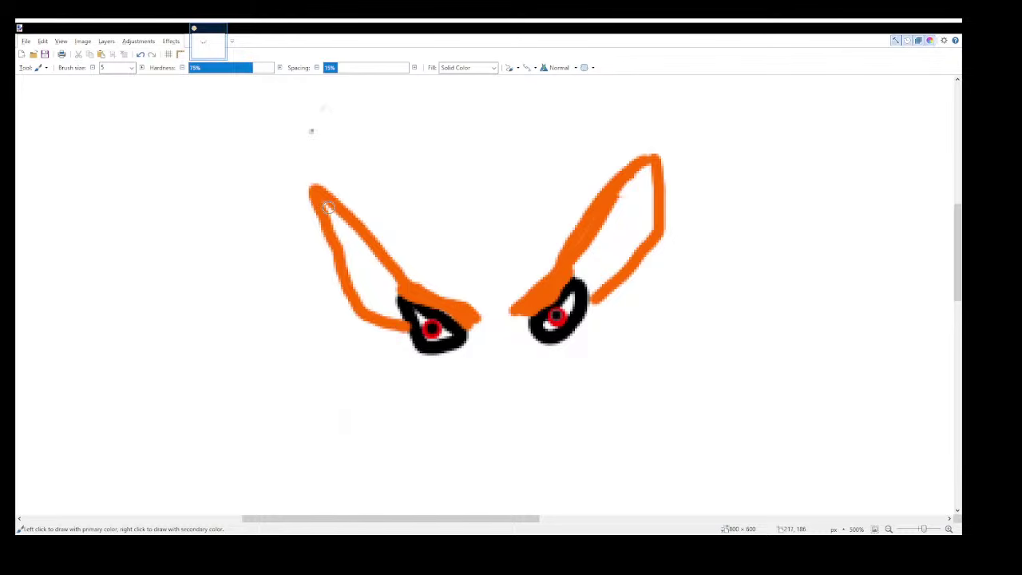
- Fill the inside of the left ear with black, keeping an orange border around it
drag(327, 207, 382, 313)
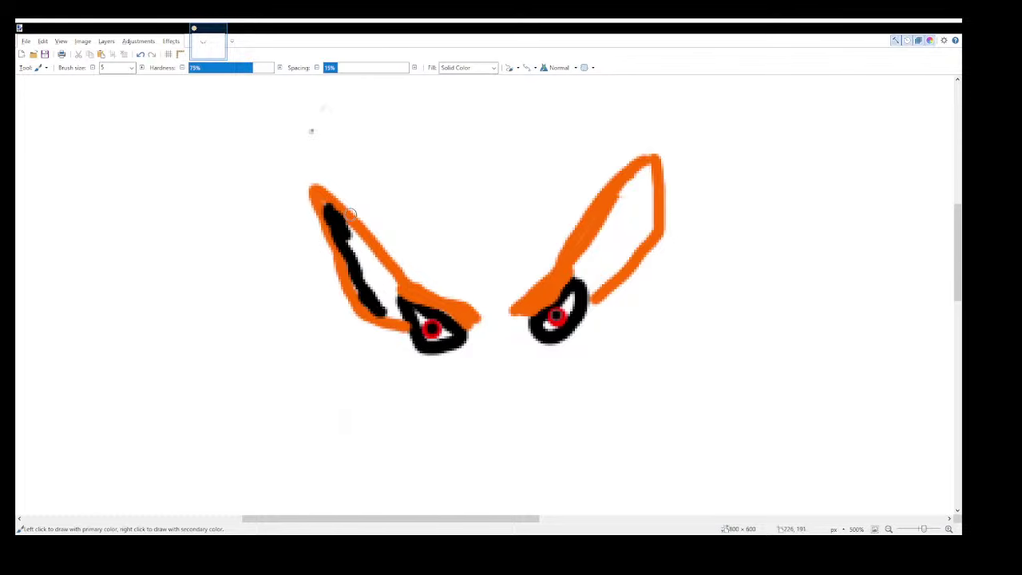
mouse_move(349, 225)
mouse_down()
mouse_move(393, 292)
mouse_move(375, 286)
mouse_up()
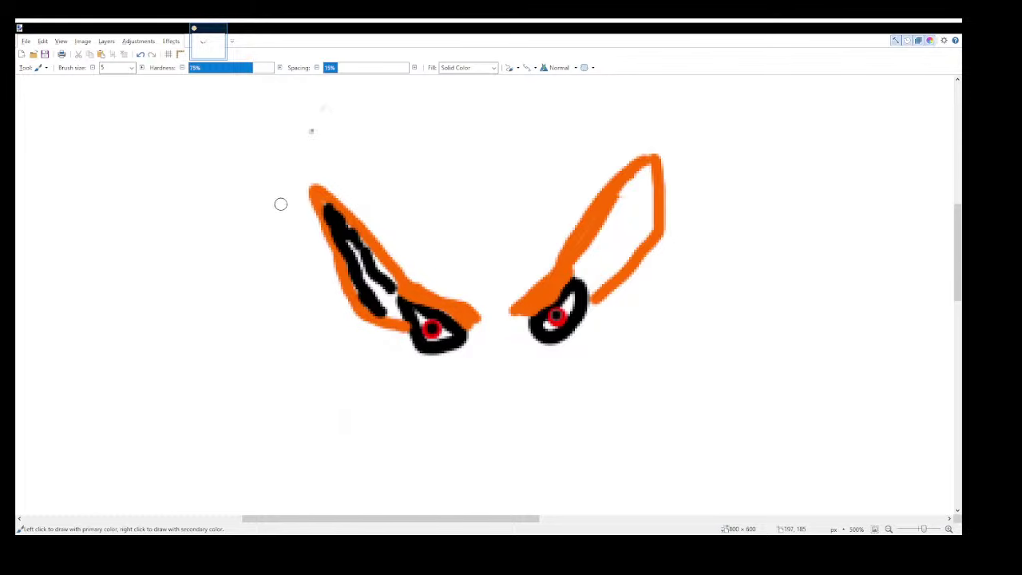
mouse_move(342, 231)
mouse_down()
mouse_move(375, 297)
mouse_move(387, 295)
mouse_move(387, 278)
mouse_move(333, 215)
mouse_move(394, 314)
mouse_move(394, 279)
mouse_move(383, 279)
mouse_move(388, 296)
mouse_move(364, 294)
mouse_up()
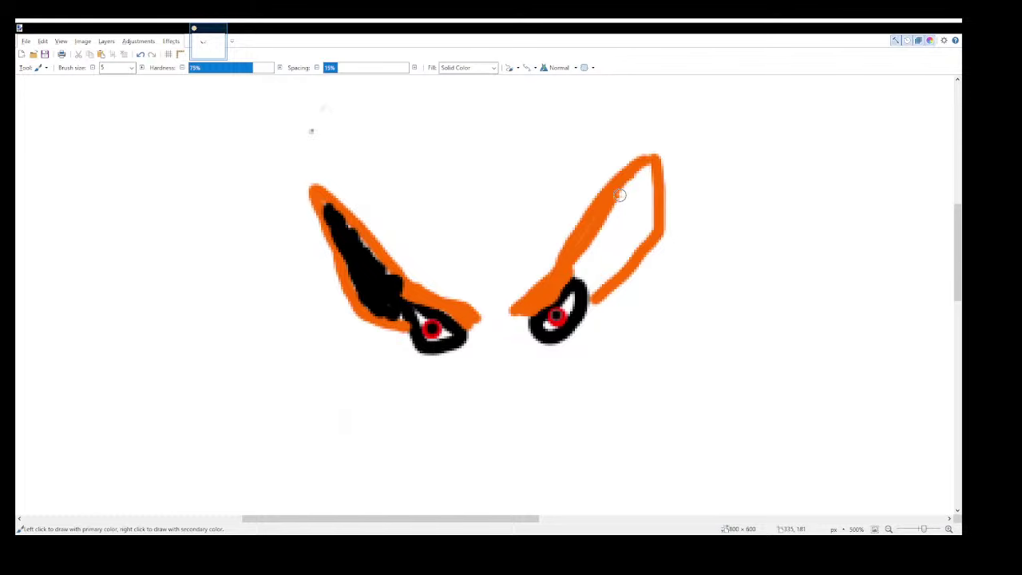
- Fill the inside of the right ear with black from its tip down to the eye, keeping its orange border
drag(643, 165, 578, 268)
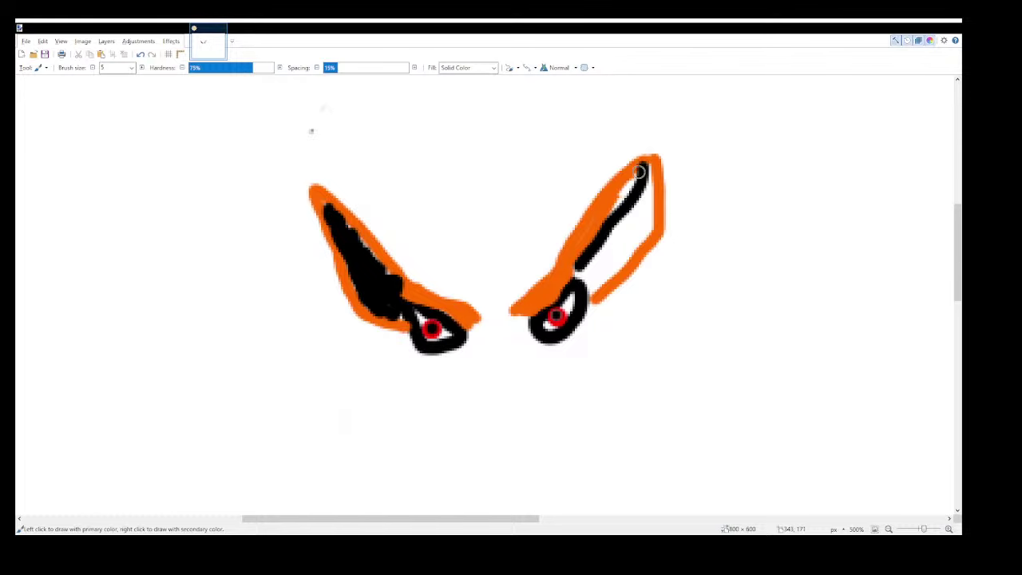
mouse_move(641, 169)
mouse_down()
mouse_move(586, 257)
mouse_move(584, 275)
mouse_move(599, 287)
mouse_up()
mouse_move(645, 176)
mouse_down()
mouse_move(629, 244)
mouse_move(597, 284)
mouse_up()
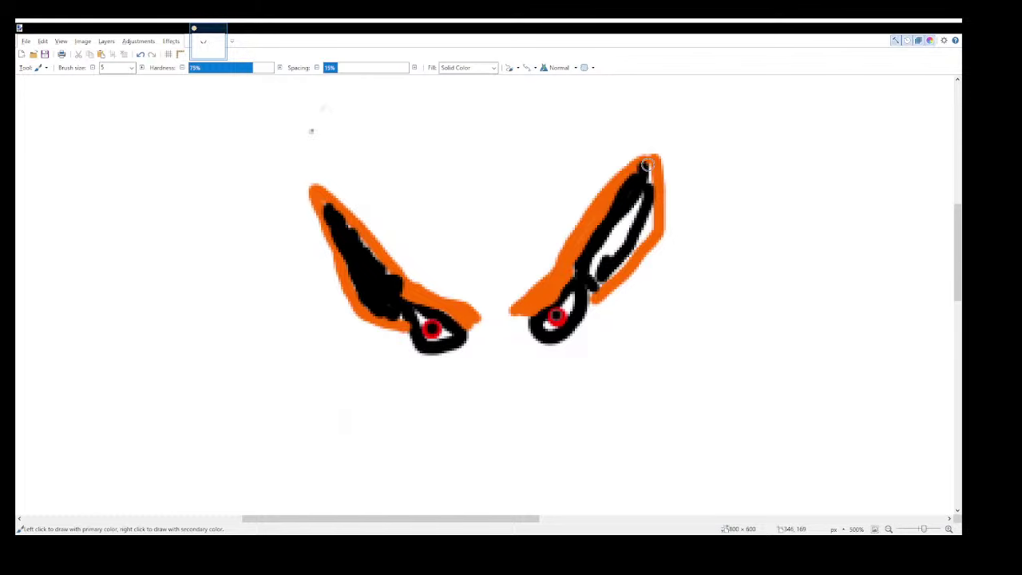
mouse_move(647, 164)
mouse_down()
mouse_move(639, 216)
mouse_move(649, 218)
mouse_move(598, 272)
mouse_up()
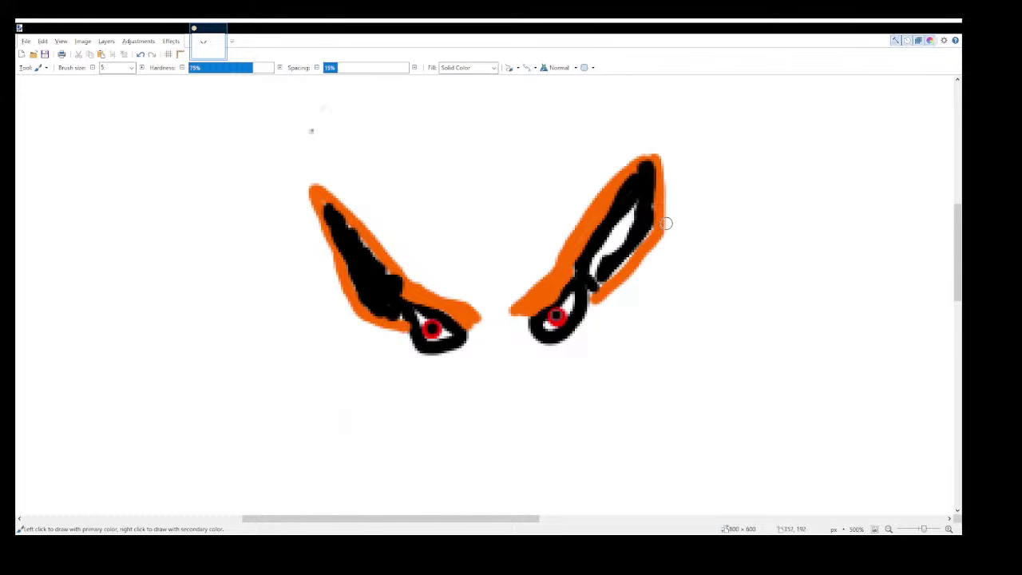
mouse_move(643, 201)
mouse_down()
mouse_move(592, 271)
mouse_move(604, 252)
mouse_up()
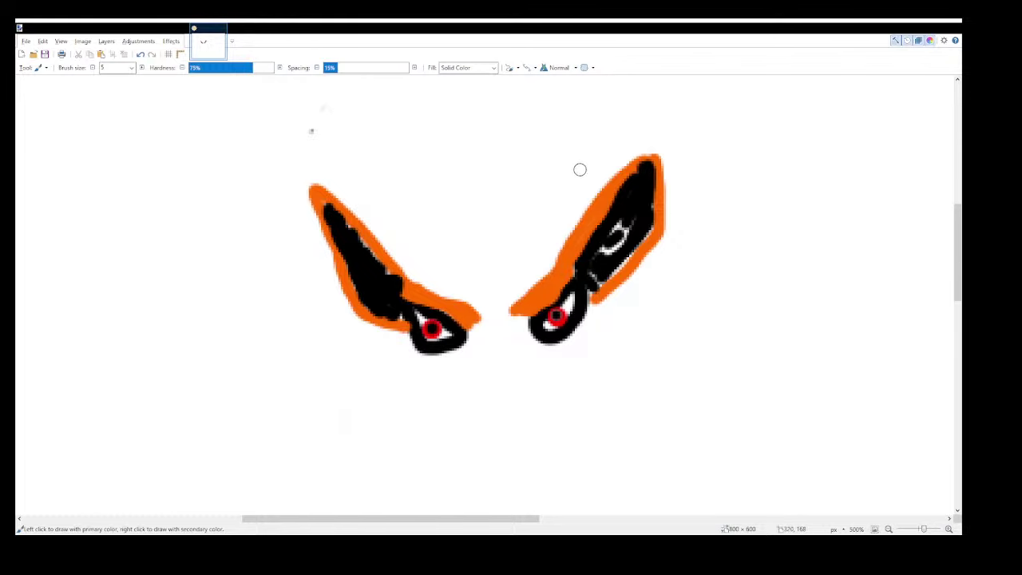
mouse_move(630, 226)
mouse_down()
mouse_move(611, 249)
mouse_move(616, 226)
mouse_move(595, 280)
mouse_move(637, 240)
mouse_move(617, 254)
mouse_move(627, 211)
mouse_move(601, 221)
mouse_up()
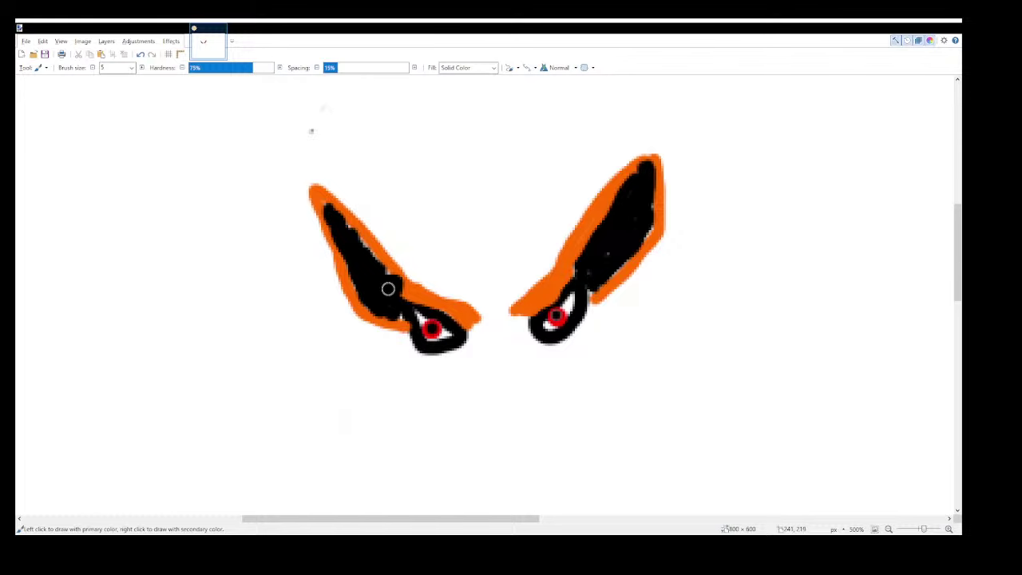
- Draw a black arched line between the ears as the top of the head and fill the forehead beneath it orange with a size 15 brush
drag(354, 245, 349, 211)
mouse_move(412, 278)
mouse_down()
mouse_move(468, 237)
mouse_move(570, 225)
mouse_move(573, 239)
mouse_up()
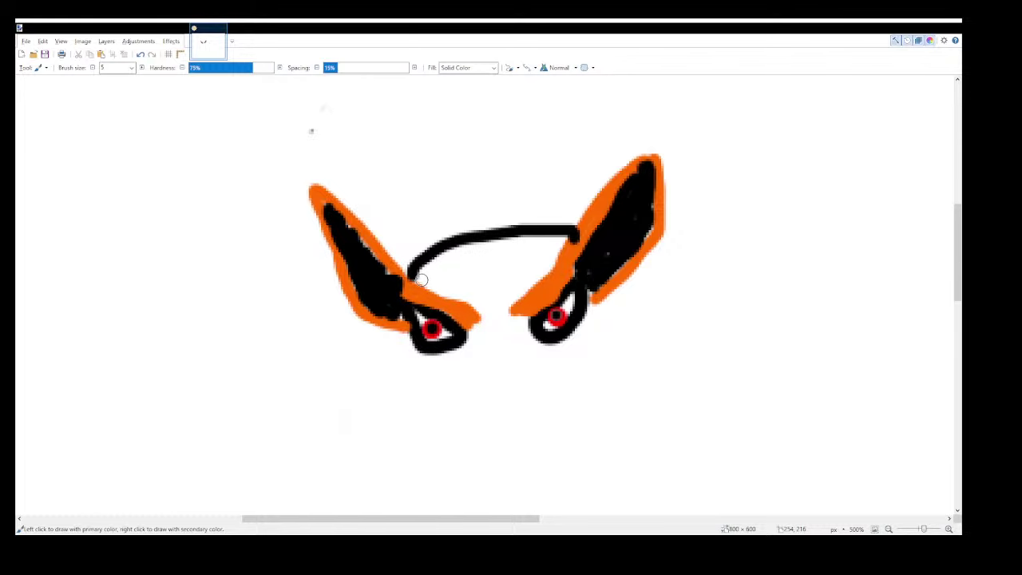
key(bracketright)
key(bracketright)
key(bracketright)
key(bracketright)
key(bracketright)
key(bracketright)
key(bracketright)
key(bracketright)
key(bracketright)
key(bracketright)
mouse_move(432, 279)
mouse_down()
mouse_move(537, 257)
mouse_move(551, 243)
mouse_move(543, 240)
mouse_move(490, 243)
mouse_move(446, 273)
mouse_move(460, 297)
mouse_move(509, 297)
mouse_move(534, 279)
mouse_up()
mouse_move(463, 275)
mouse_down()
mouse_move(450, 252)
mouse_move(439, 257)
mouse_move(479, 244)
mouse_move(530, 272)
mouse_up()
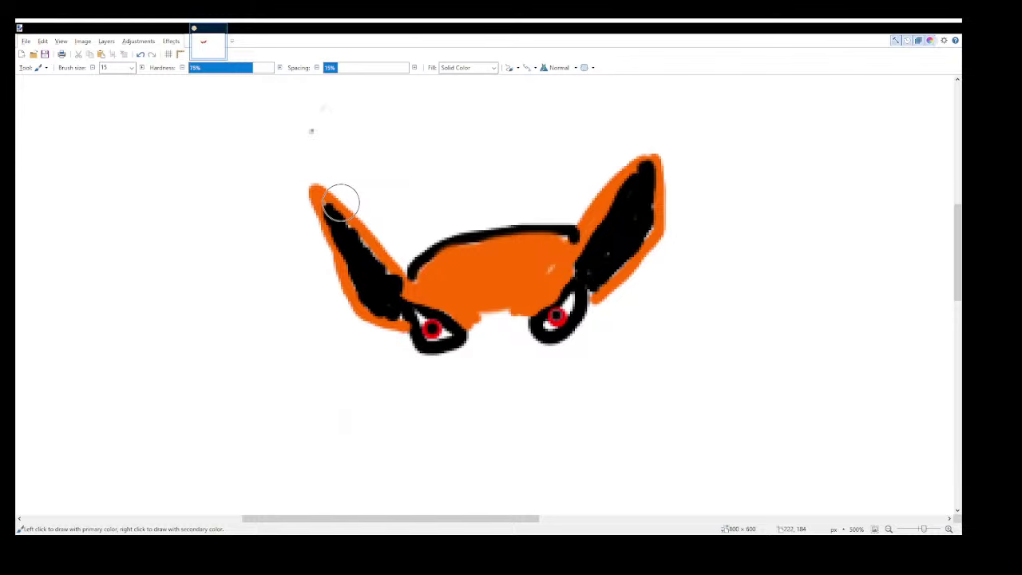
- Reduce the brush size to 6 and thicken the orange border along both sides of the left ear
key(bracketleft)
key(bracketleft)
key(bracketleft)
key(bracketleft)
key(bracketleft)
key(bracketleft)
key(bracketleft)
key(bracketleft)
key(bracketleft)
key(bracketleft)
key(bracketleft)
key(bracketright)
key(bracketright)
drag(327, 201, 369, 229)
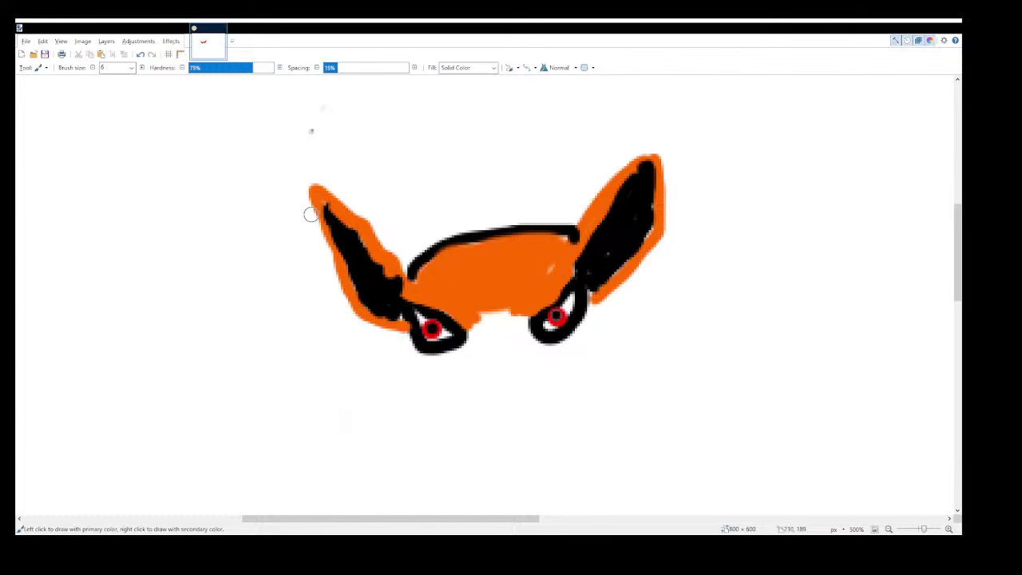
mouse_move(311, 214)
mouse_down()
mouse_move(329, 250)
mouse_move(400, 314)
mouse_up()
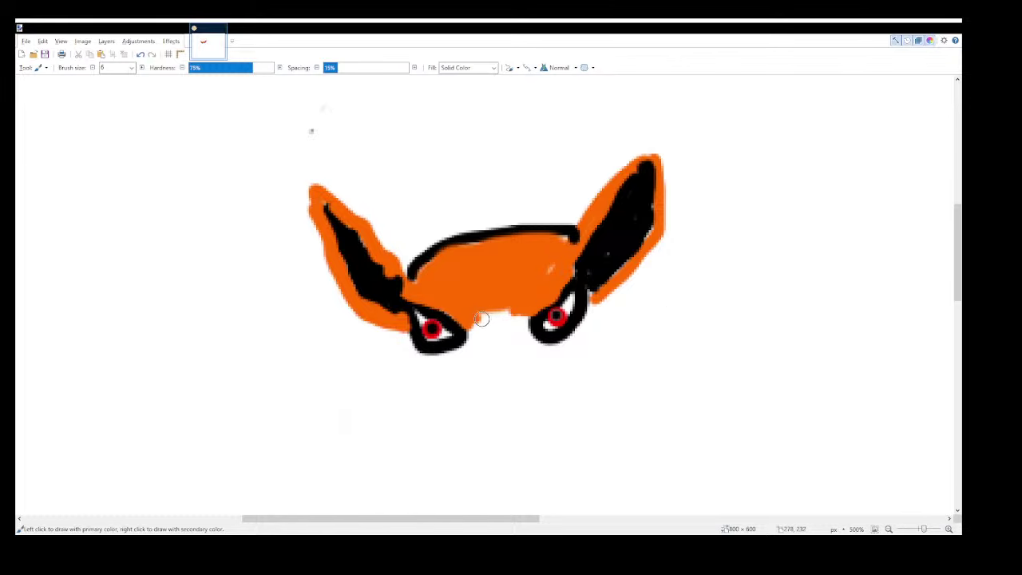
- Outline a narrow black snout between the eyes and paint a solid black nose at its lower end
mouse_move(476, 320)
mouse_down()
mouse_move(483, 329)
mouse_move(520, 317)
mouse_move(512, 330)
mouse_move(477, 322)
mouse_move(498, 302)
mouse_move(512, 309)
mouse_move(479, 335)
mouse_move(503, 350)
mouse_up()
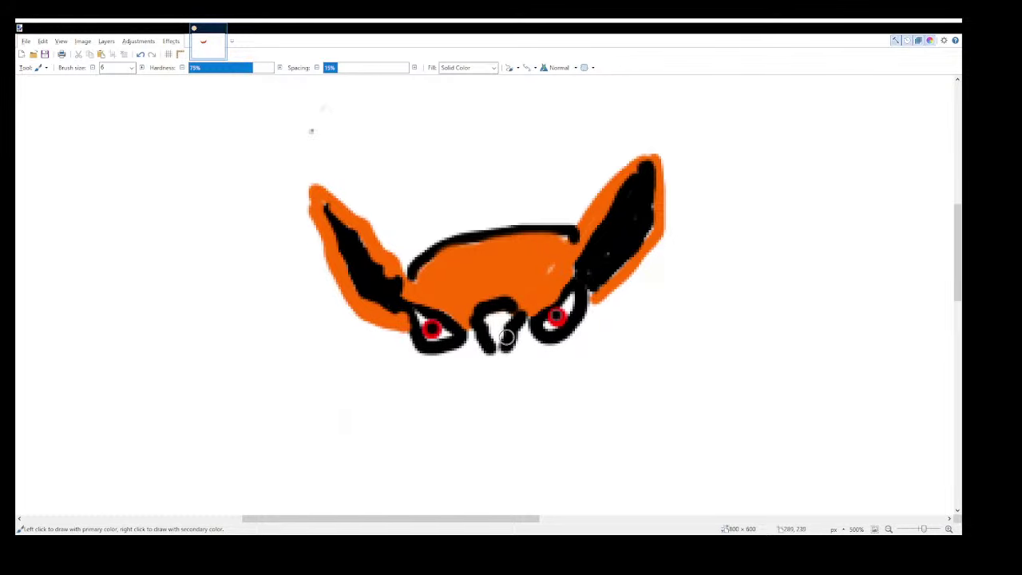
scroll(506, 342, down, 2)
mouse_move(497, 298)
mouse_down()
mouse_move(487, 316)
mouse_move(512, 304)
mouse_move(492, 308)
mouse_up()
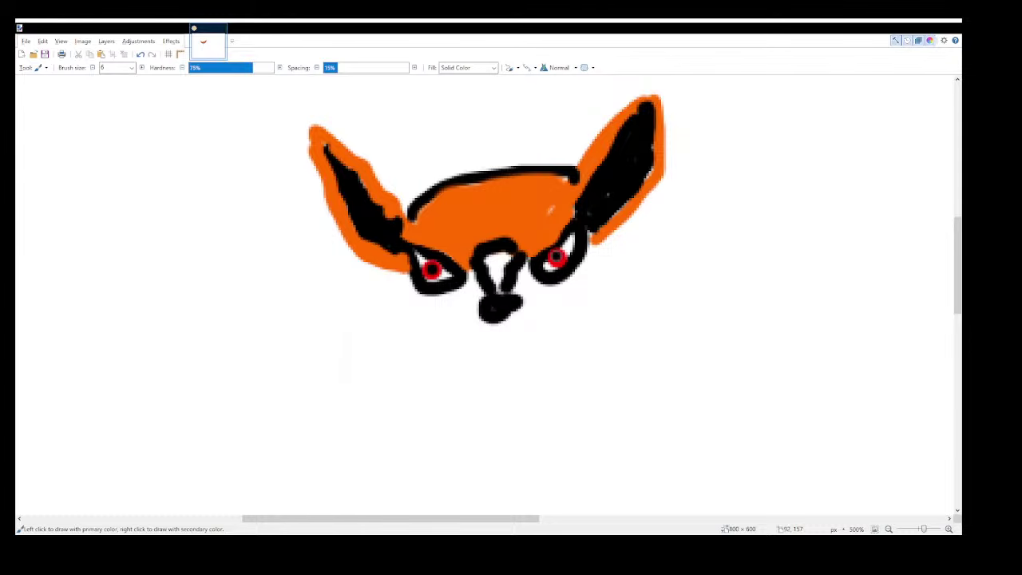
- Fill the snout with orange and paint orange cheeks around and beneath both eyes with the size 6 brush
key(k)
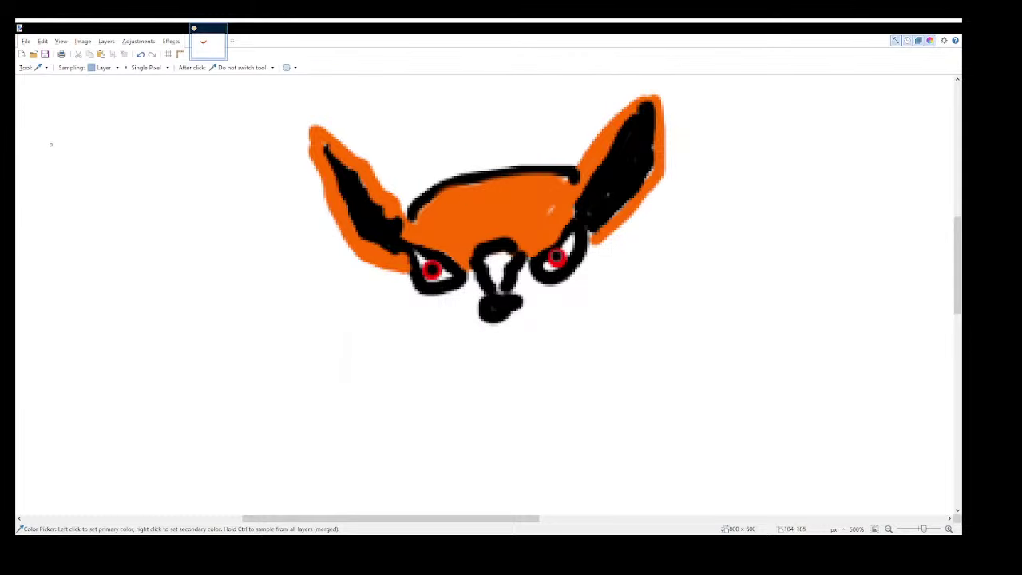
key(b)
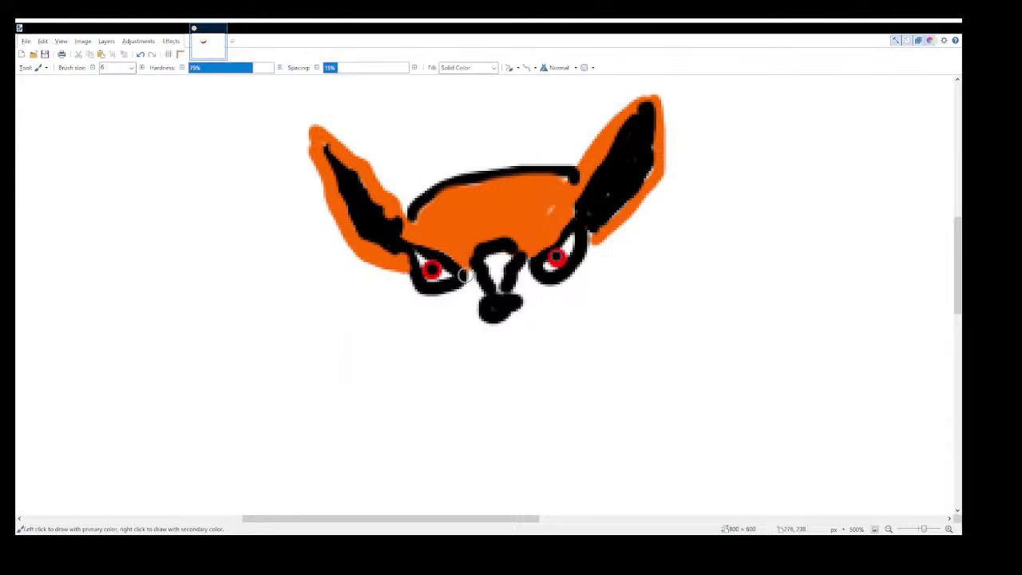
mouse_move(503, 274)
mouse_down()
mouse_move(497, 252)
mouse_move(496, 289)
mouse_move(485, 261)
mouse_move(503, 264)
mouse_up()
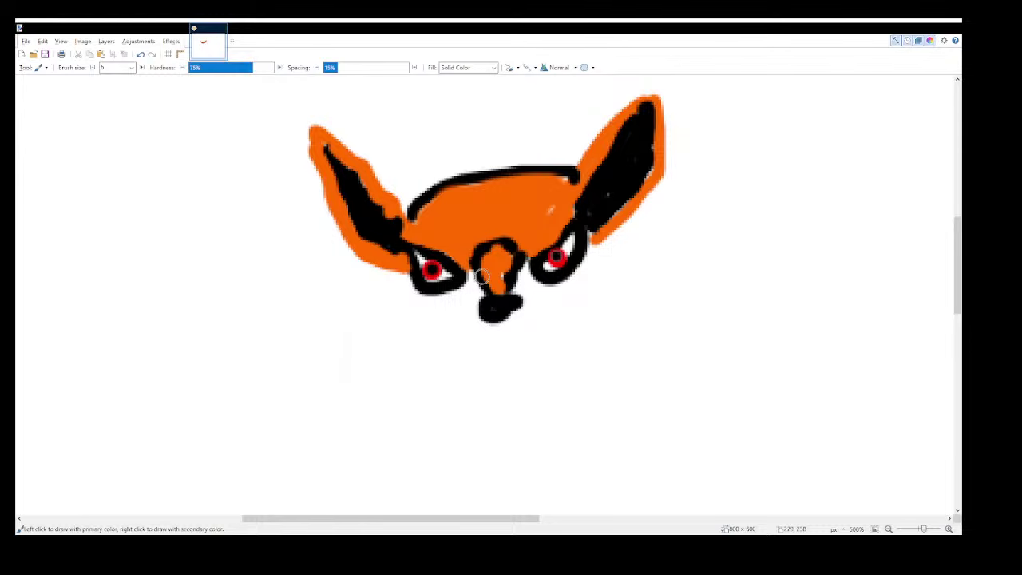
drag(469, 274, 469, 303)
mouse_move(397, 276)
mouse_down()
mouse_move(431, 300)
mouse_move(460, 290)
mouse_move(468, 305)
mouse_move(477, 288)
mouse_move(479, 313)
mouse_move(478, 293)
mouse_move(524, 268)
mouse_move(537, 292)
mouse_move(587, 264)
mouse_move(592, 241)
mouse_move(581, 270)
mouse_move(557, 287)
mouse_up()
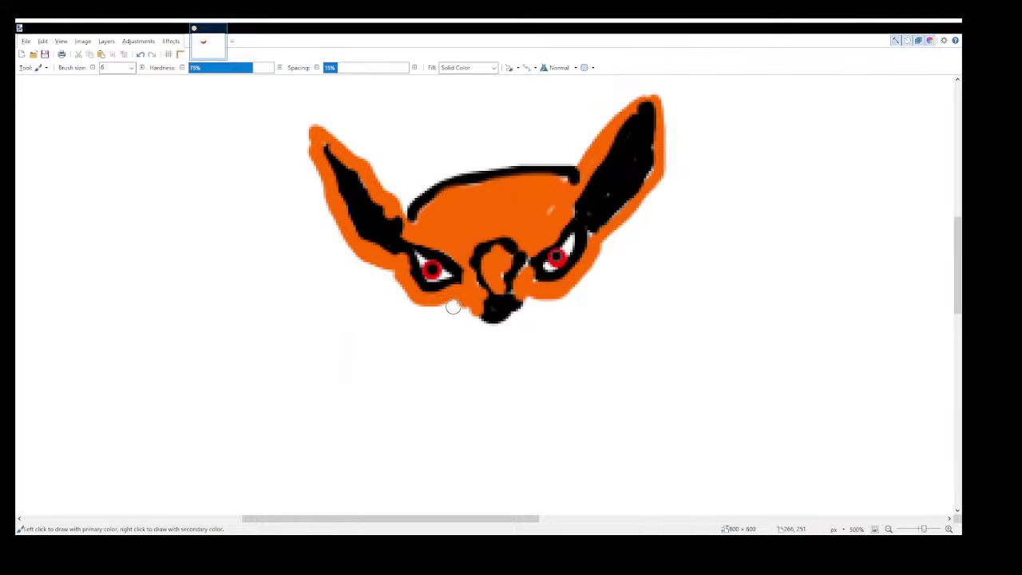
mouse_move(444, 308)
mouse_down()
mouse_move(472, 321)
mouse_move(452, 305)
mouse_up()
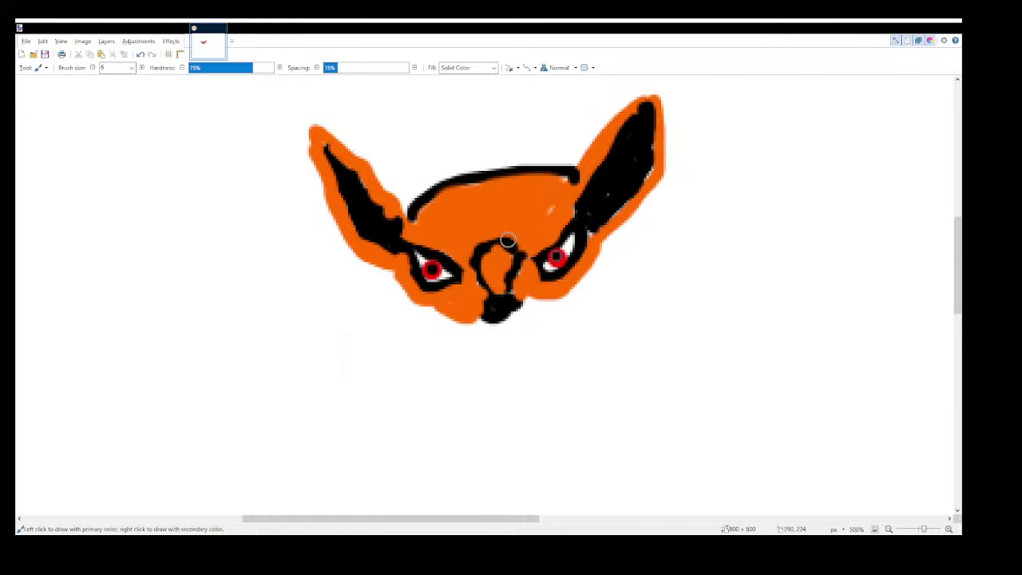
- Cover the snout outline and round out the lower face in orange, and repaint the nose as a compact black shape
mouse_move(485, 239)
mouse_down()
mouse_move(474, 277)
mouse_move(487, 292)
mouse_move(499, 246)
mouse_move(489, 249)
mouse_move(520, 258)
mouse_move(509, 278)
mouse_move(481, 237)
mouse_move(494, 282)
mouse_move(503, 260)
mouse_move(480, 266)
mouse_move(519, 254)
mouse_up()
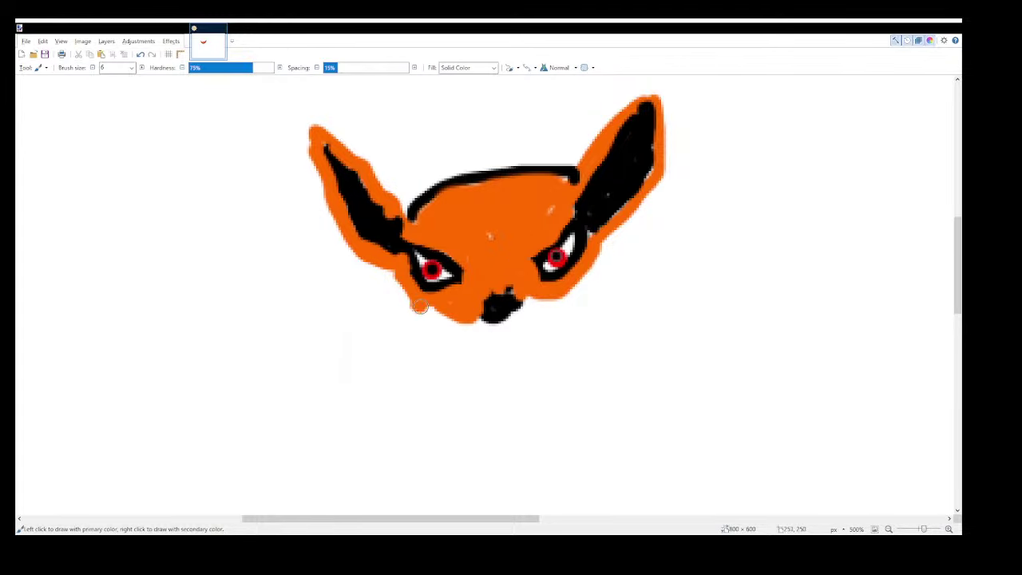
mouse_move(419, 306)
mouse_down()
mouse_move(466, 331)
mouse_move(538, 314)
mouse_move(565, 296)
mouse_move(511, 306)
mouse_up()
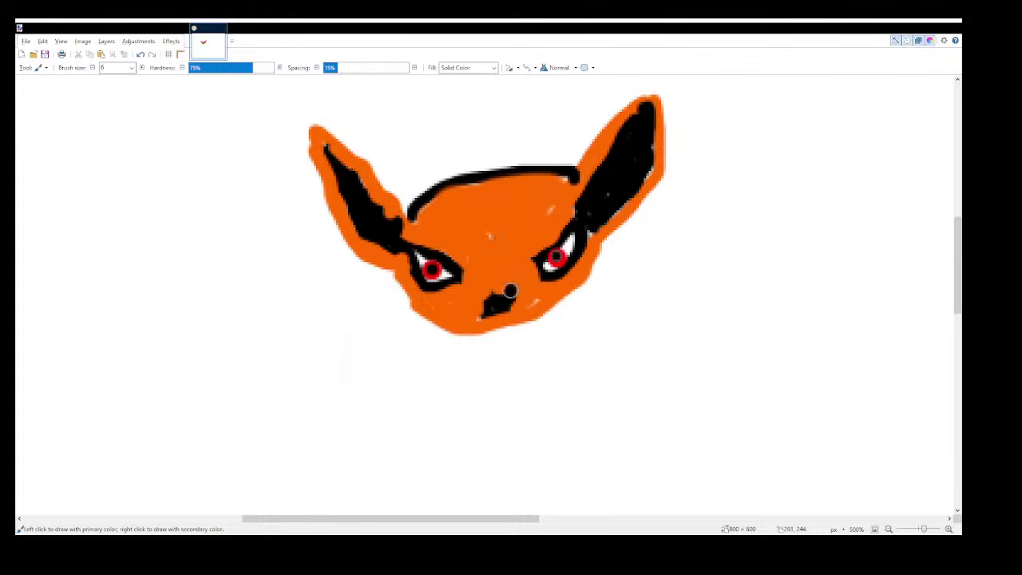
mouse_move(511, 289)
mouse_down()
mouse_move(490, 312)
mouse_move(503, 308)
mouse_move(490, 295)
mouse_move(485, 305)
mouse_move(497, 303)
mouse_move(499, 286)
mouse_up()
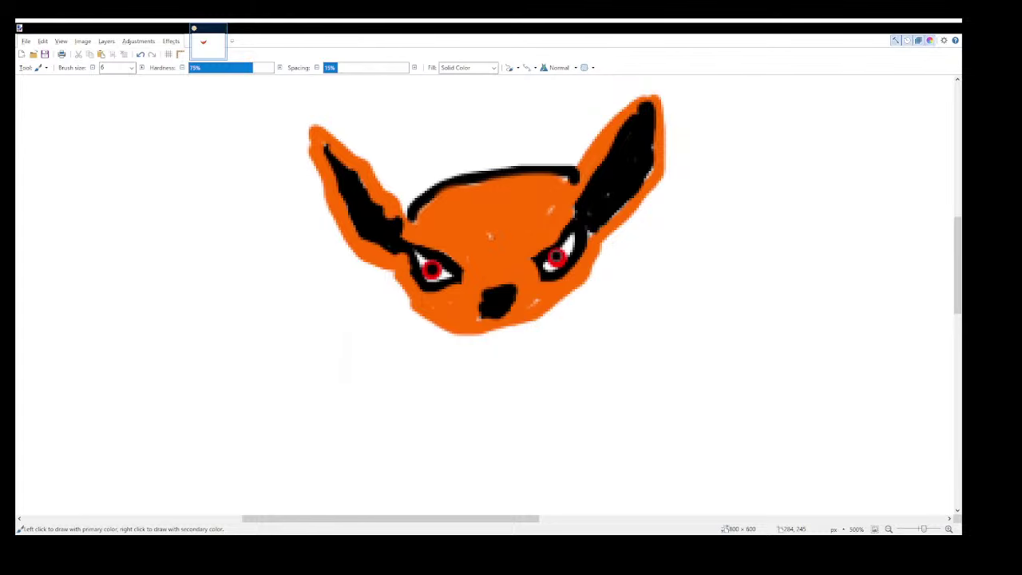